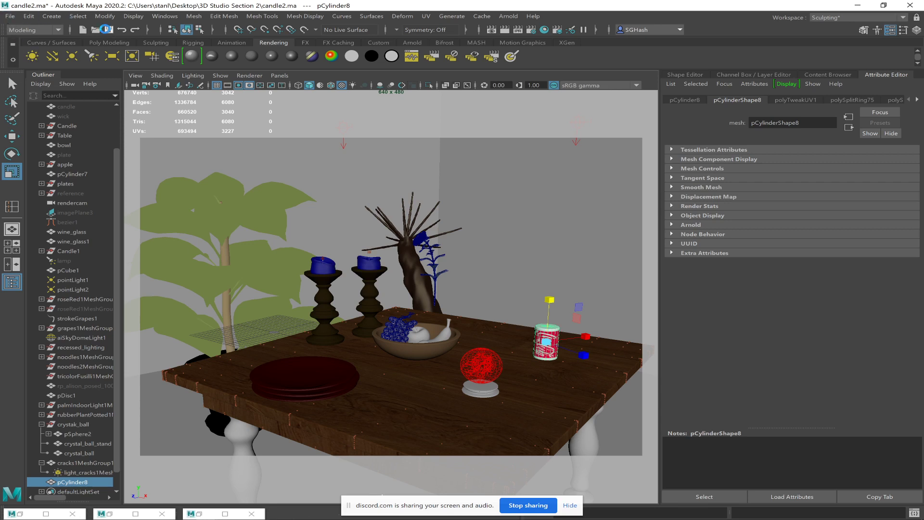
# Save the current scene and open candle.ma from the 3D Studio Section 5 folder on the Desktop.
pyautogui.press('q')
pyautogui.click(109, 30)
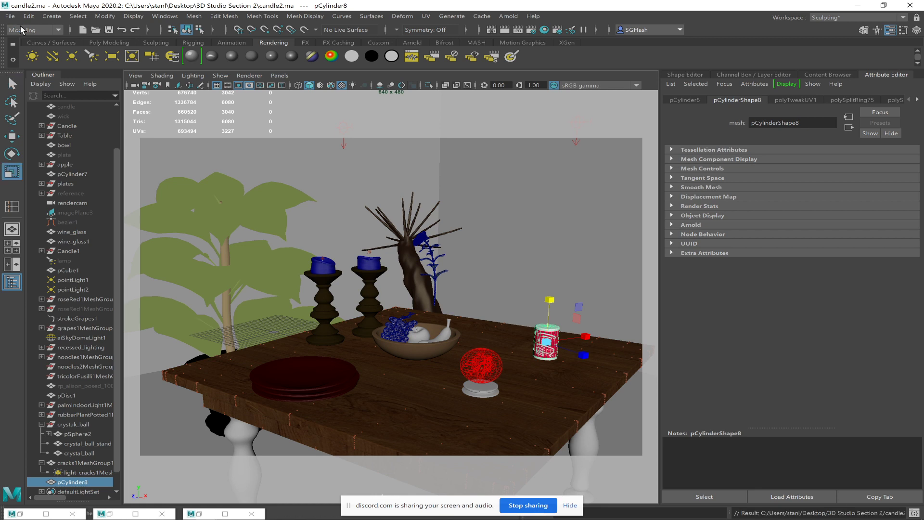
pyautogui.click(9, 17)
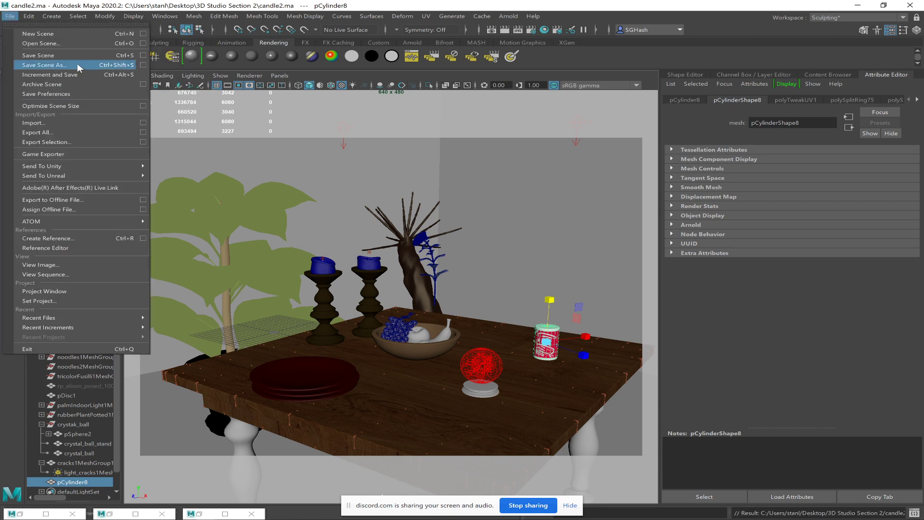
pyautogui.click(73, 44)
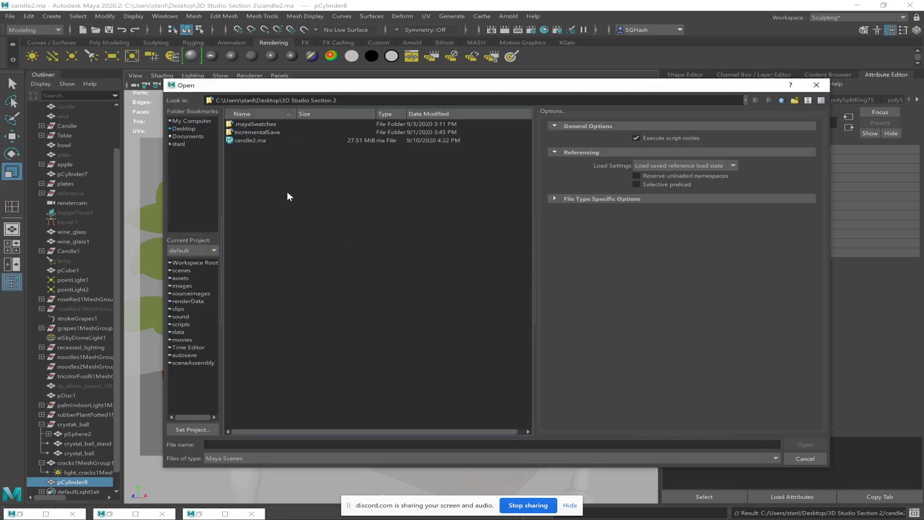
pyautogui.press('BackSpace')
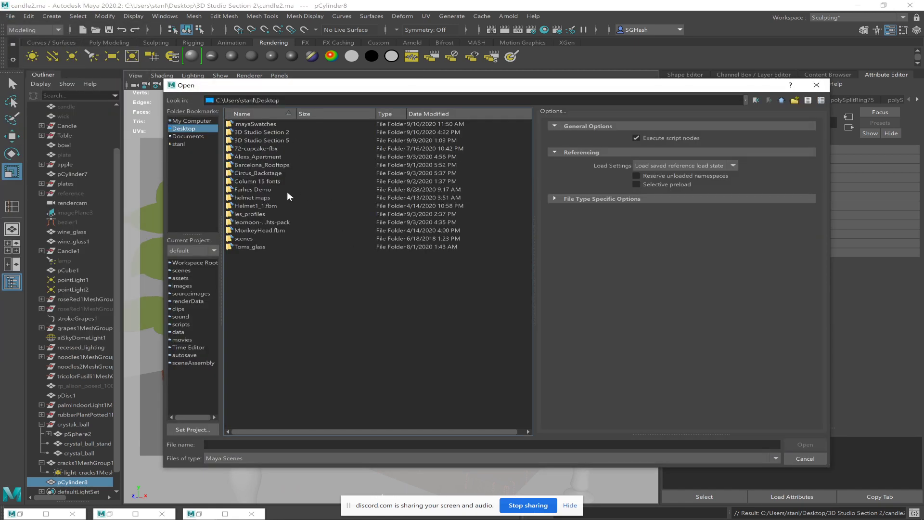
pyautogui.doubleClick(282, 140)
pyautogui.click(258, 140)
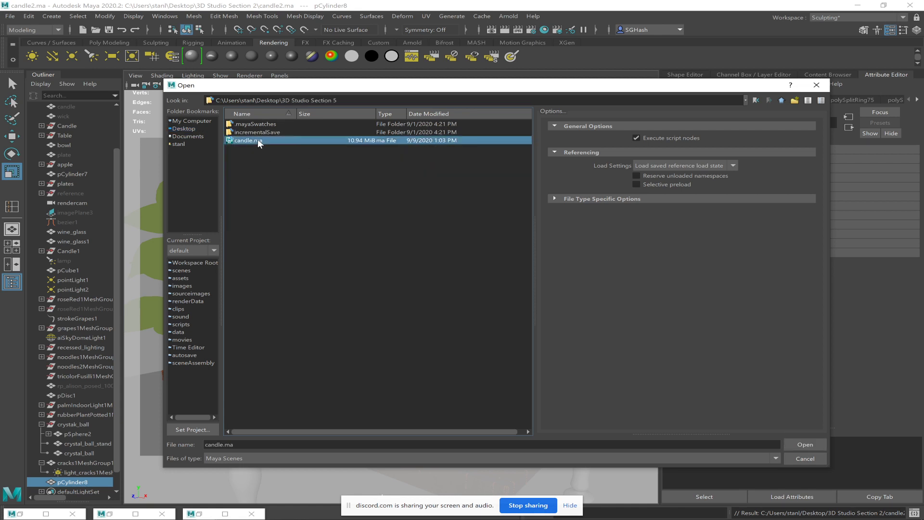
pyautogui.doubleClick(258, 140)
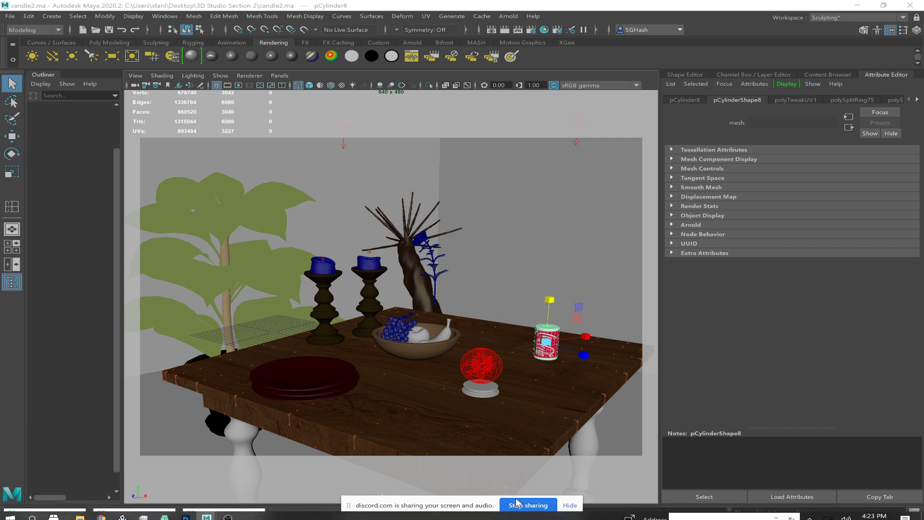
# Switch to the Discord page in the browser, mute the microphone there, and return to Maya.
pyautogui.hotkey('alt', 'Tab')
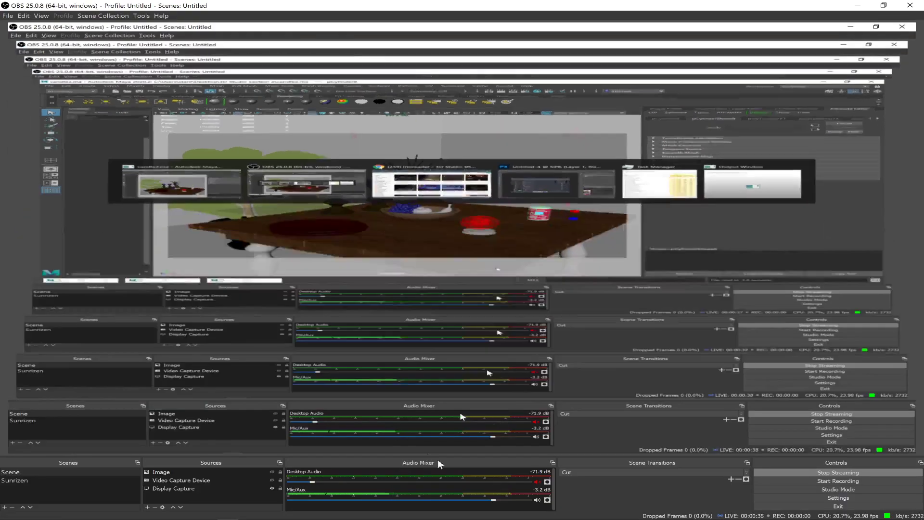
pyautogui.hotkey('alt', 'Tab')
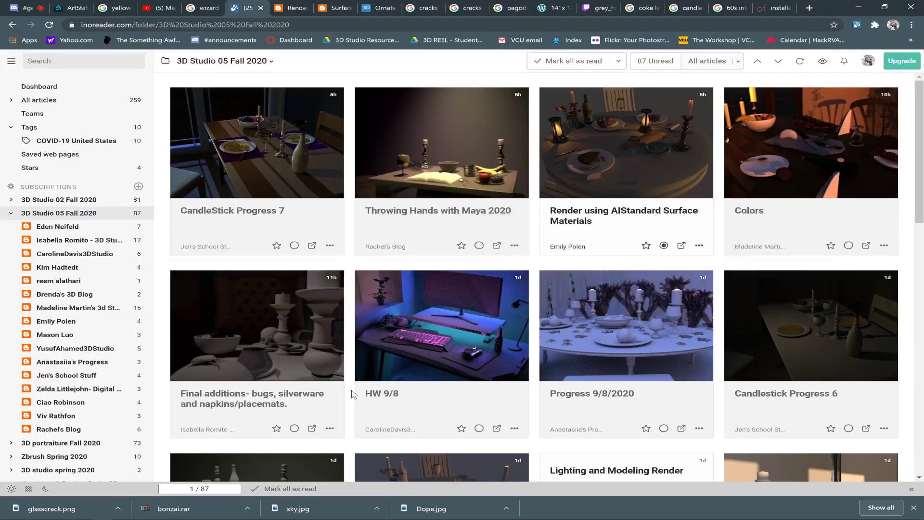
pyautogui.click(23, 8)
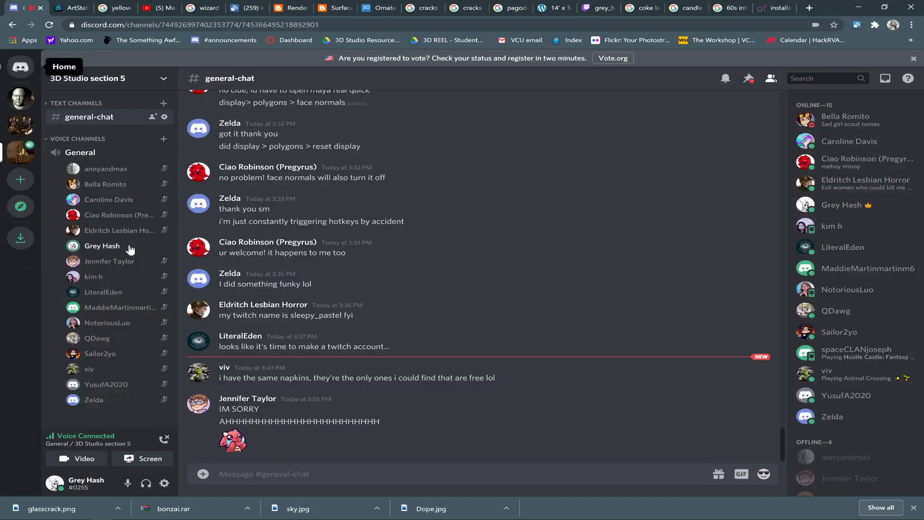
pyautogui.click(128, 482)
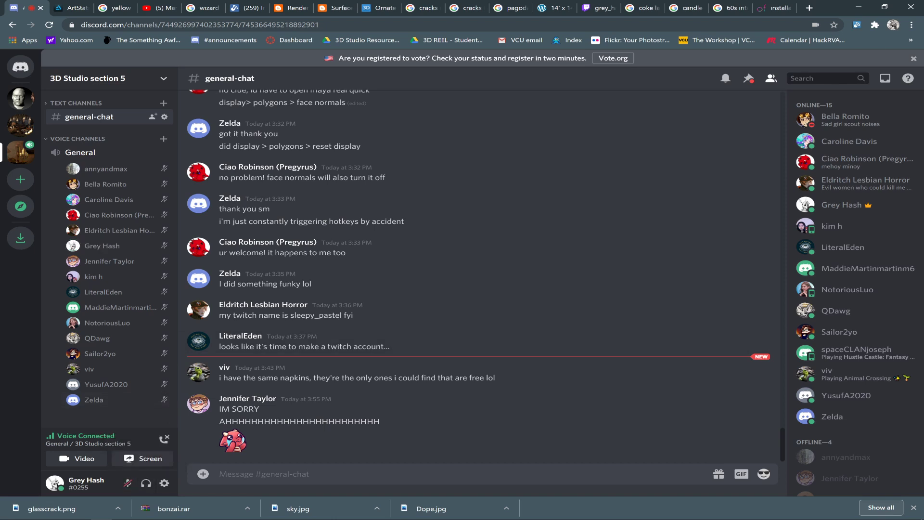
pyautogui.hotkey('alt', 'Tab')
pyautogui.hotkey('alt', 'Tab')
pyautogui.hotkey('ctrl', 's')
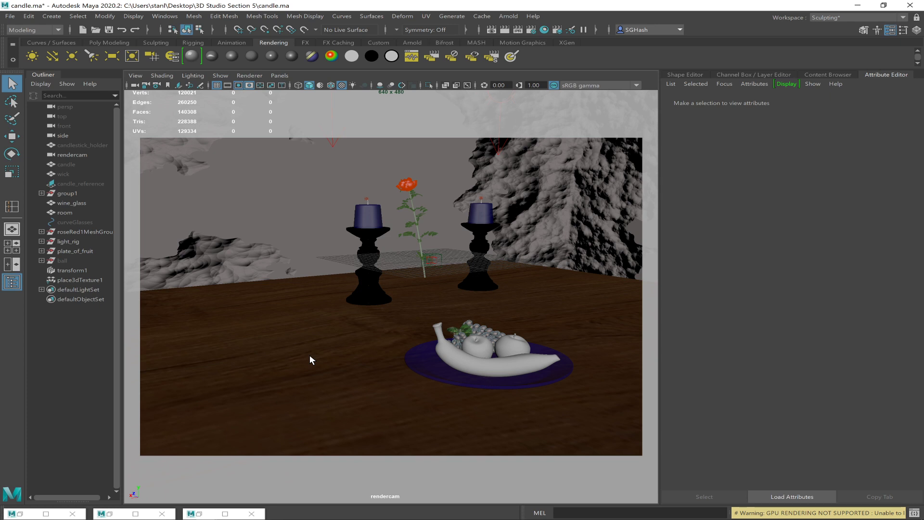
# Check the live Twitch stream page in the browser and return to Maya.
pyautogui.hotkey('alt', 'Tab')
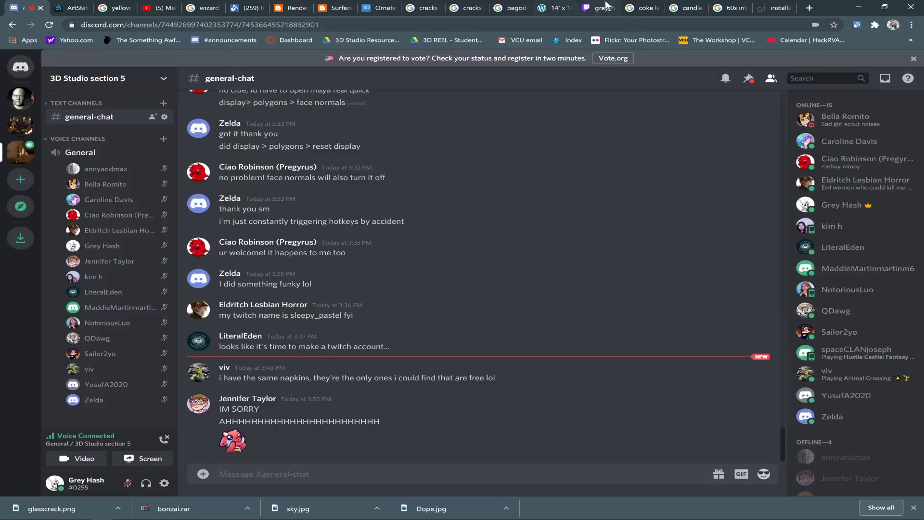
pyautogui.click(600, 7)
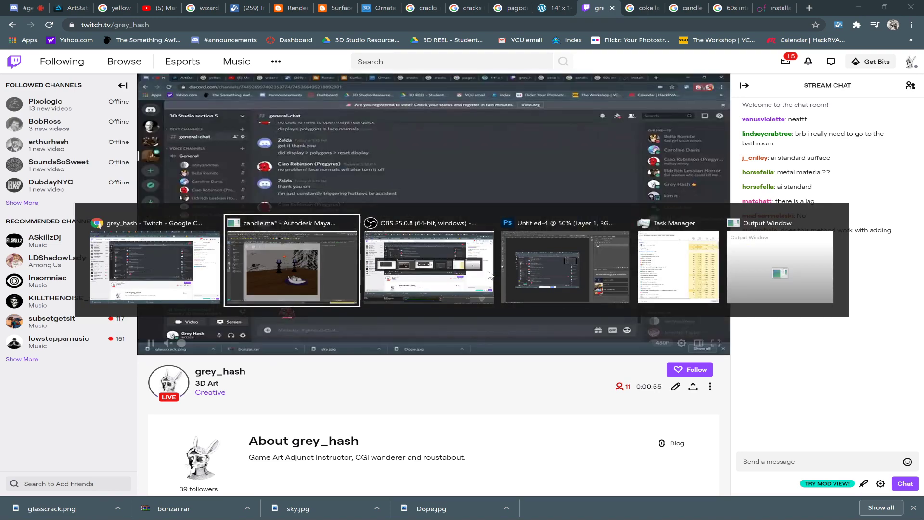
pyautogui.hotkey('alt', 'Tab')
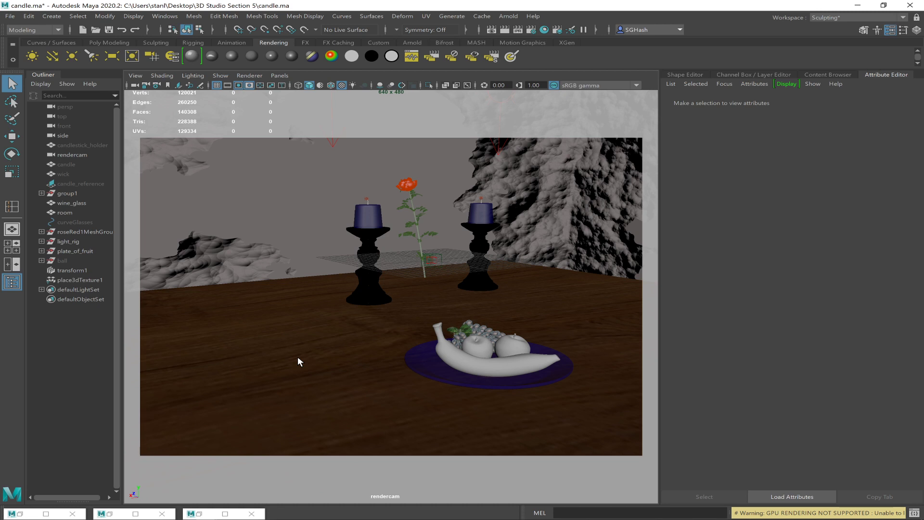
# Select the room mesh and switch the viewport from rendercam to the persp camera, showing the whole table and walls.
pyautogui.click(539, 192)
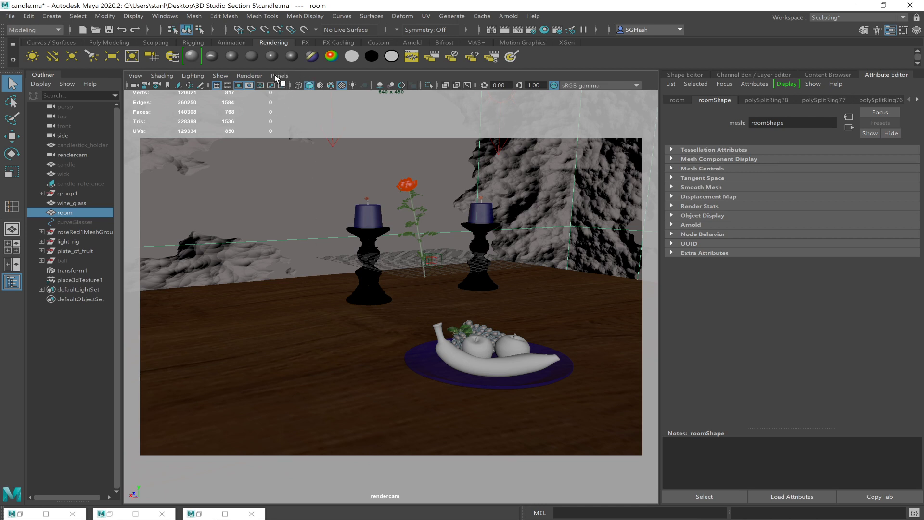
pyautogui.click(76, 377)
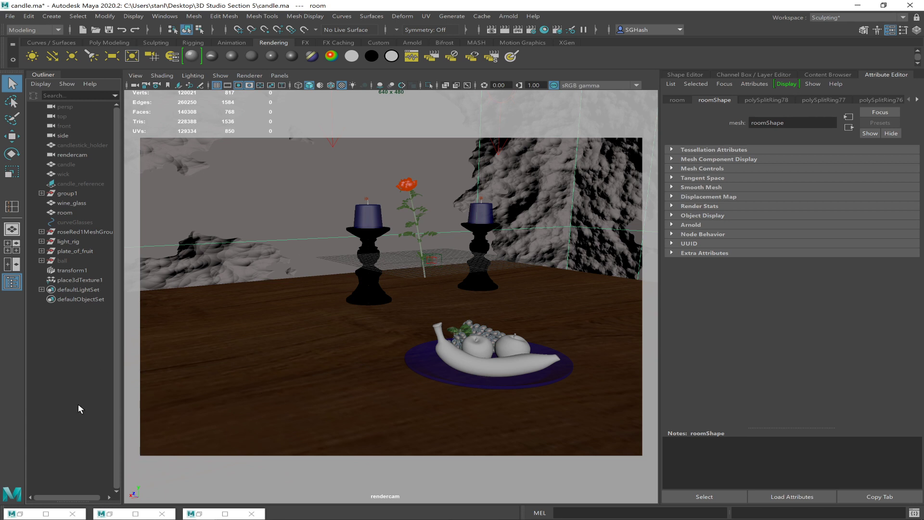
pyautogui.click(219, 254)
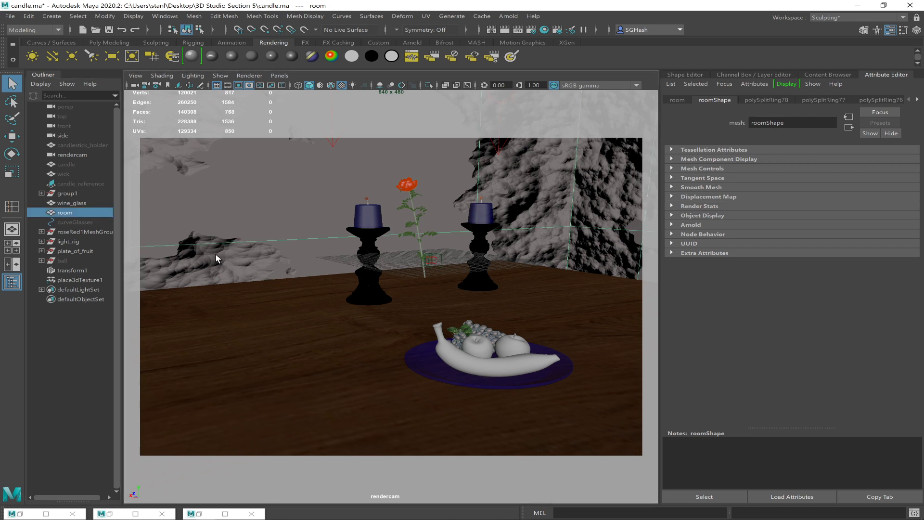
pyautogui.click(276, 76)
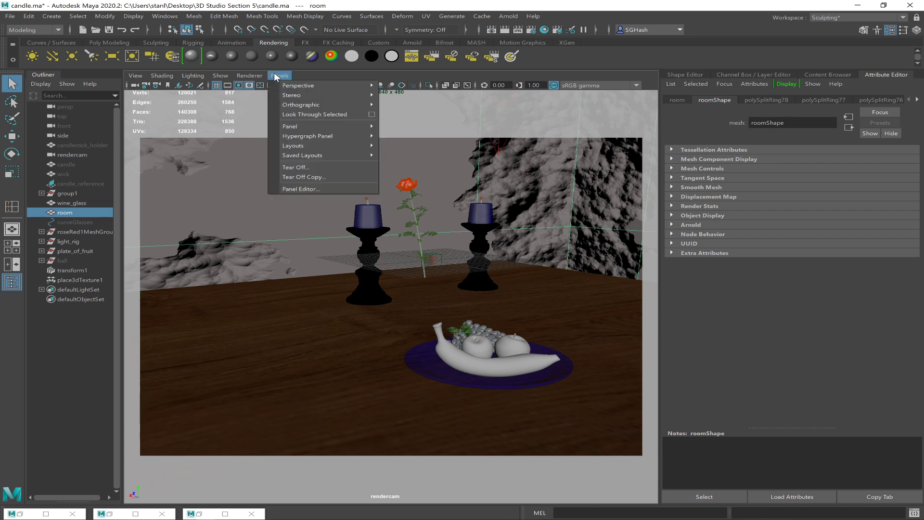
pyautogui.moveTo(332, 86)
pyautogui.click(400, 89)
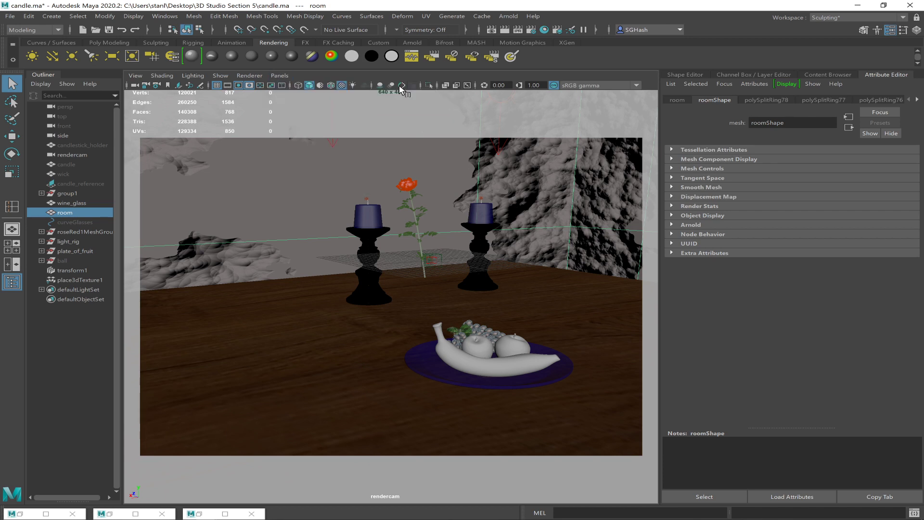
pyautogui.moveTo(370, 243)
pyautogui.keyDown('alt'); pyautogui.mouseDown()
pyautogui.moveTo(357, 222)
pyautogui.moveTo(368, 260)
pyautogui.mouseUp(); pyautogui.keyUp('alt')
pyautogui.keyDown('alt'); pyautogui.moveTo(460, 289); pyautogui.dragTo(518, 216); pyautogui.keyUp('alt')
pyautogui.scroll(-3, 303, 227)
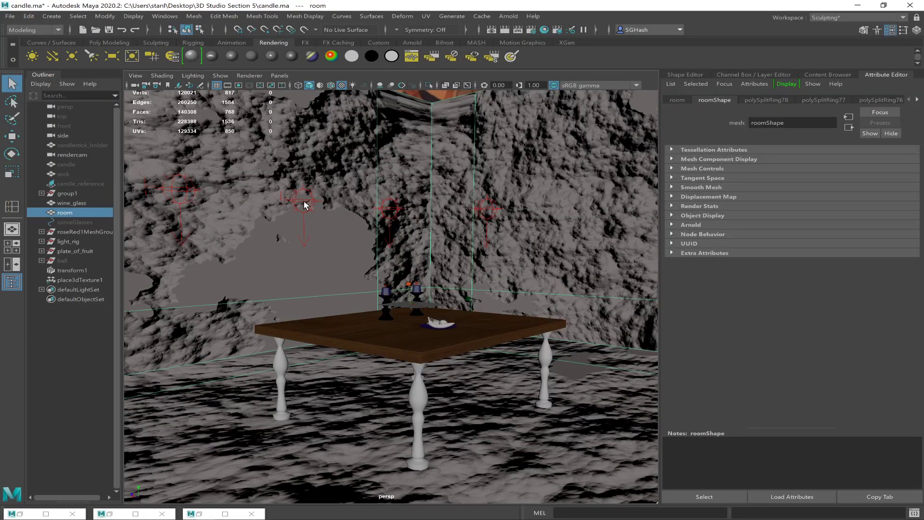
# Assign a new Lambert material to the room mesh.
pyautogui.click(67, 372)
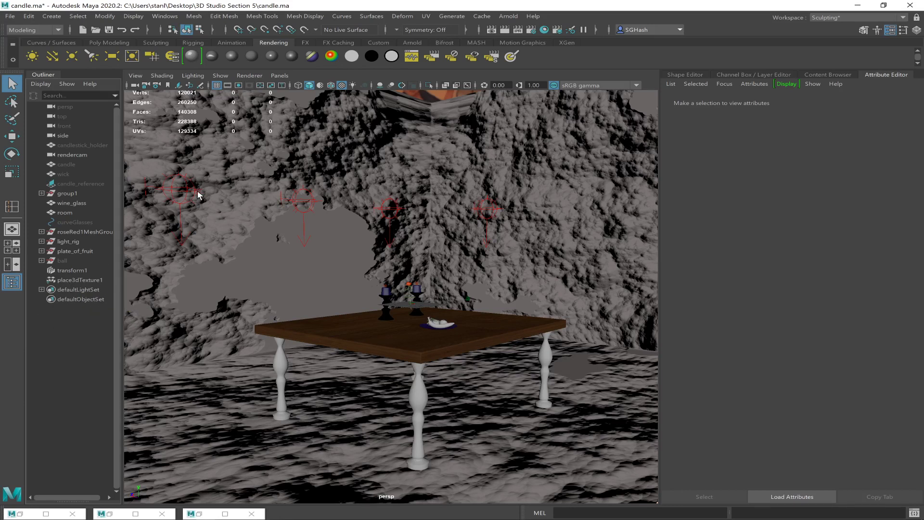
pyautogui.click(230, 166)
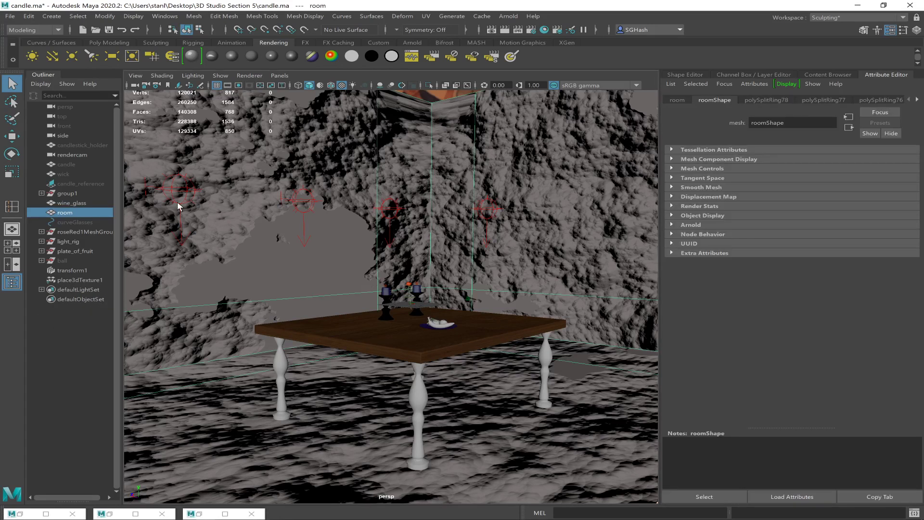
pyautogui.click(252, 60)
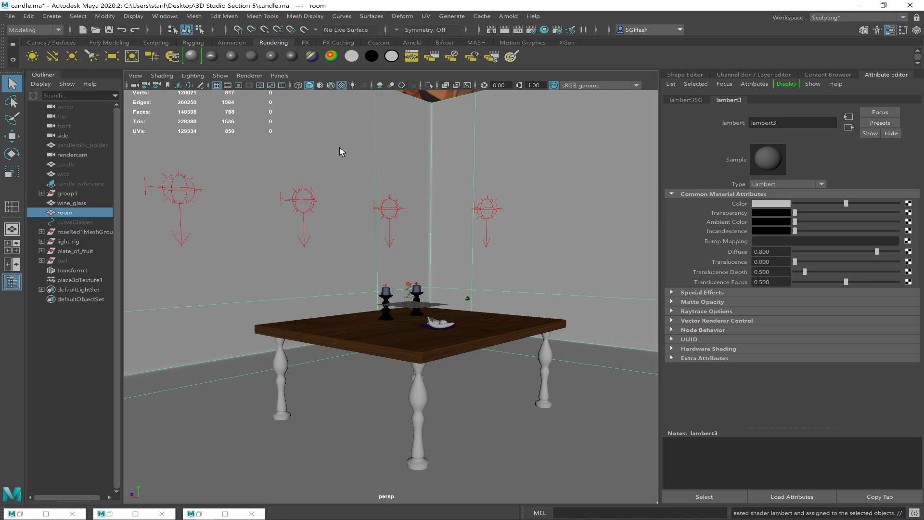
# Map a File texture to the room's Lambert color and load apple.jpg from the 3D Studio Section 2 folder.
pyautogui.click(907, 212)
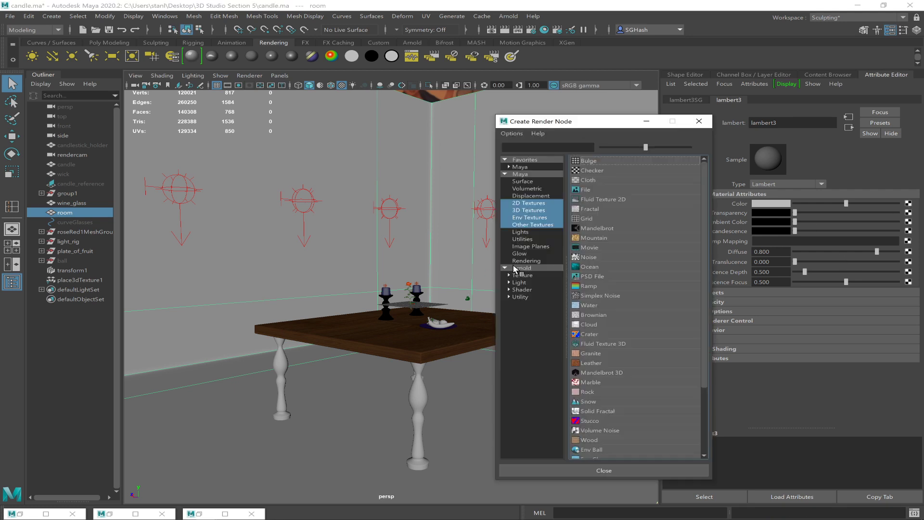
pyautogui.click(587, 189)
pyautogui.click(910, 225)
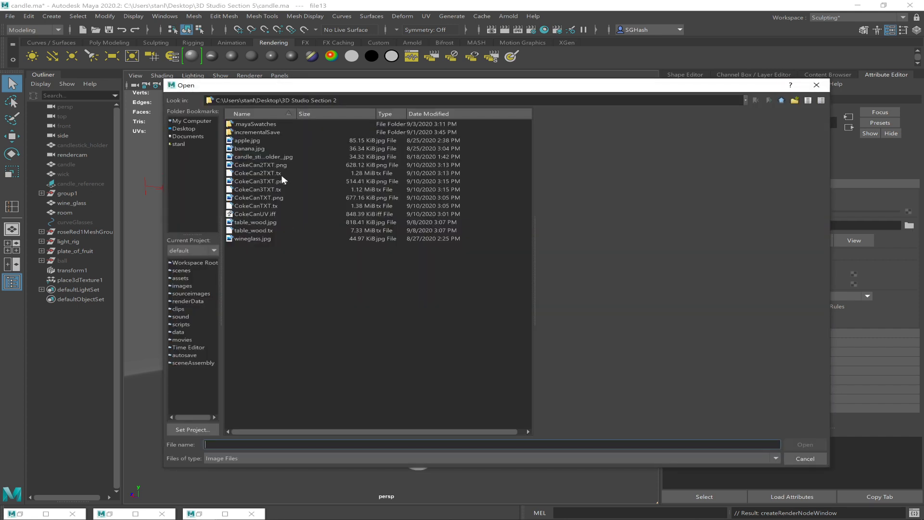
pyautogui.click(251, 148)
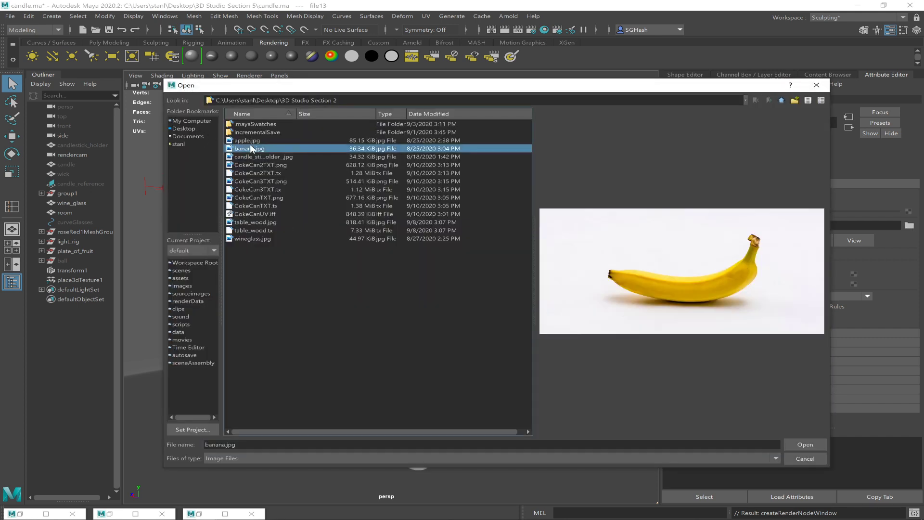
pyautogui.click(252, 141)
pyautogui.click(791, 443)
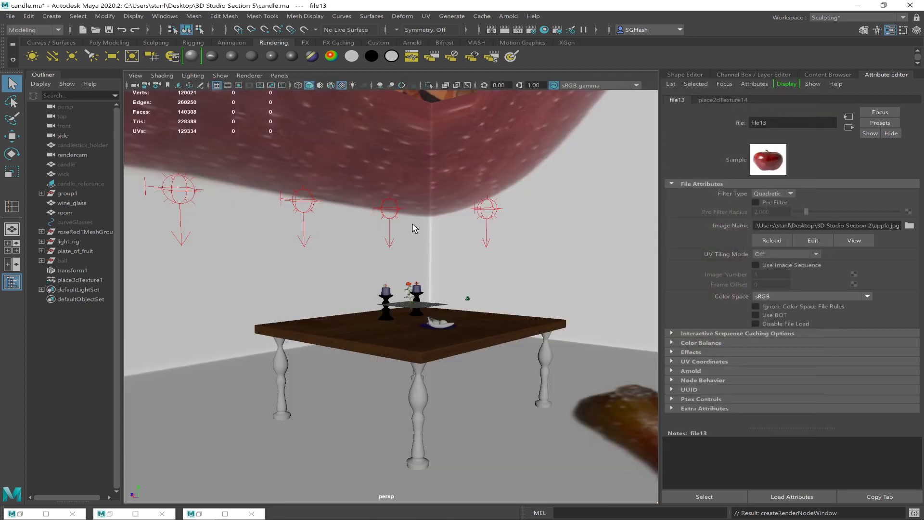
# Compare the room and table in textured, wireframe and plain shaded display.
pyautogui.keyDown('alt'); pyautogui.moveTo(475, 249); pyautogui.dragTo(416, 274); pyautogui.keyUp('alt')
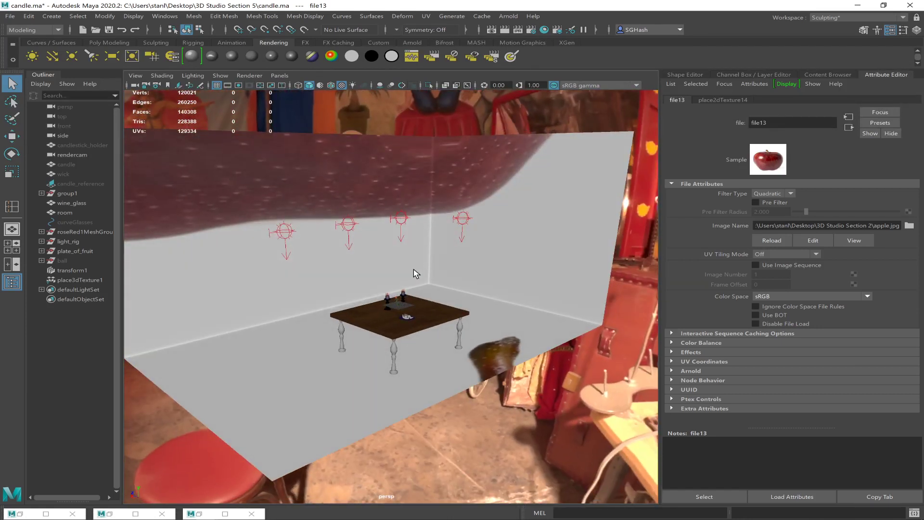
pyautogui.press('4')
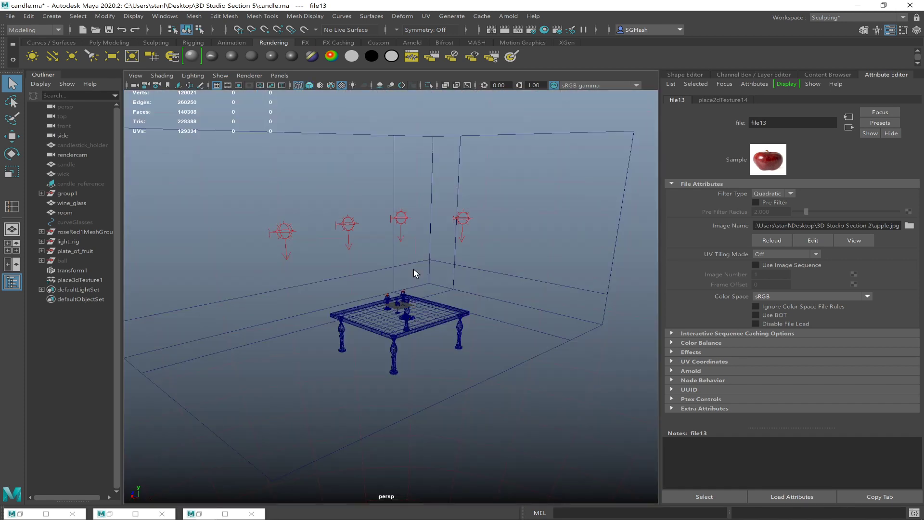
pyautogui.press('6')
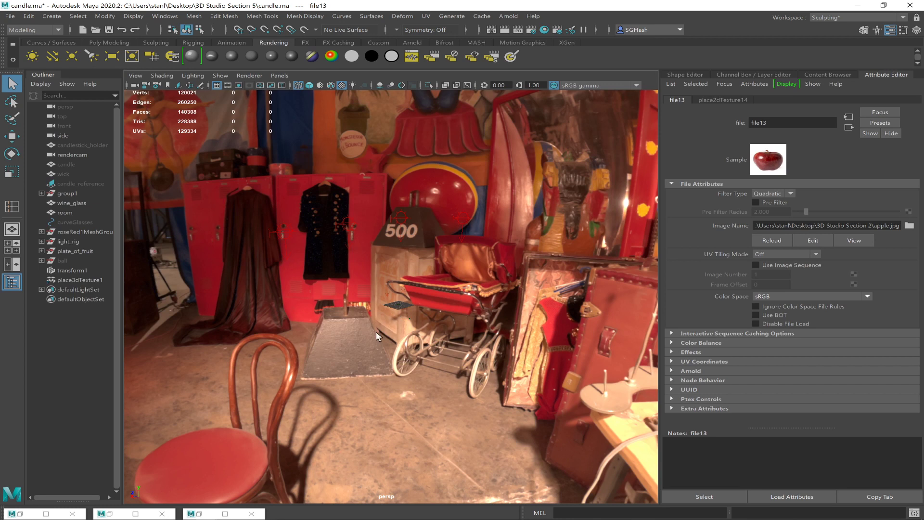
pyautogui.press('f')
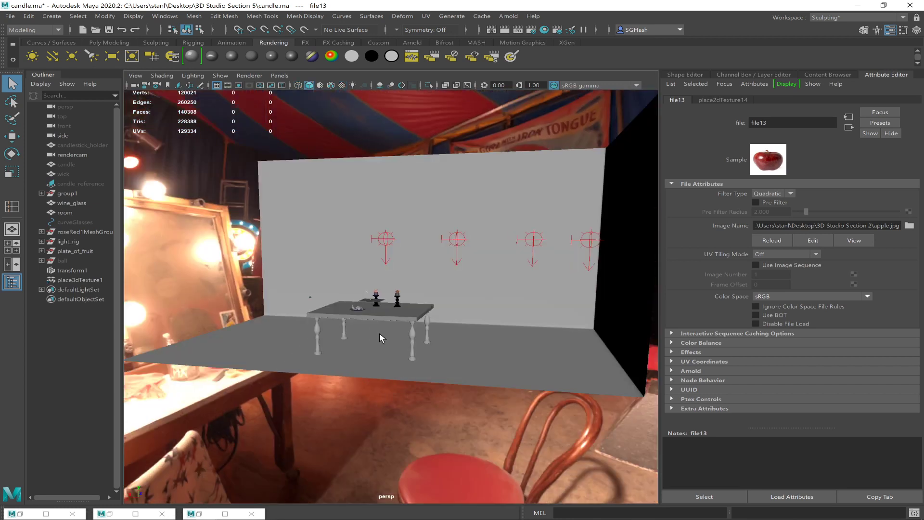
pyautogui.keyDown('alt'); pyautogui.moveTo(355, 313); pyautogui.dragTo(447, 326); pyautogui.keyUp('alt')
pyautogui.keyDown('alt'); pyautogui.moveTo(447, 326); pyautogui.dragTo(569, 320, button='right'); pyautogui.keyUp('alt')
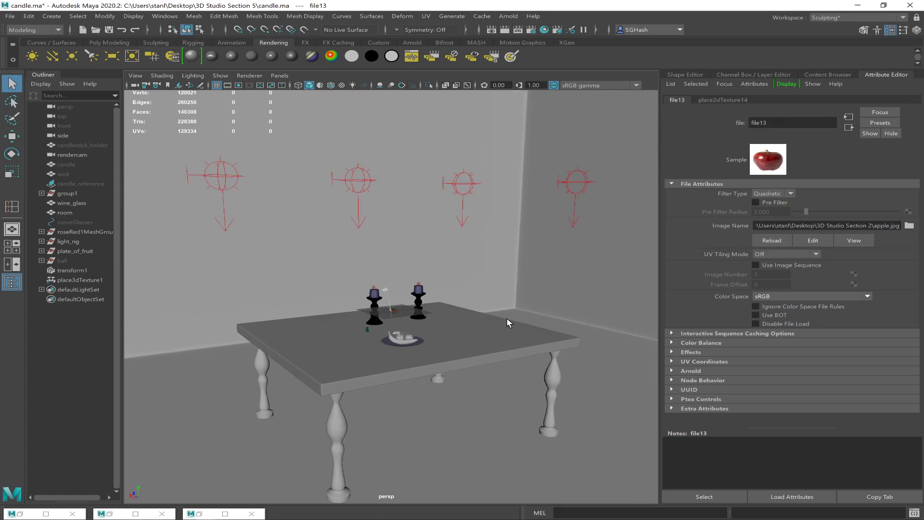
pyautogui.moveTo(508, 320)
pyautogui.keyDown('alt'); pyautogui.mouseDown()
pyautogui.moveTo(461, 315)
pyautogui.moveTo(544, 265)
pyautogui.moveTo(506, 322)
pyautogui.mouseUp(); pyautogui.keyUp('alt')
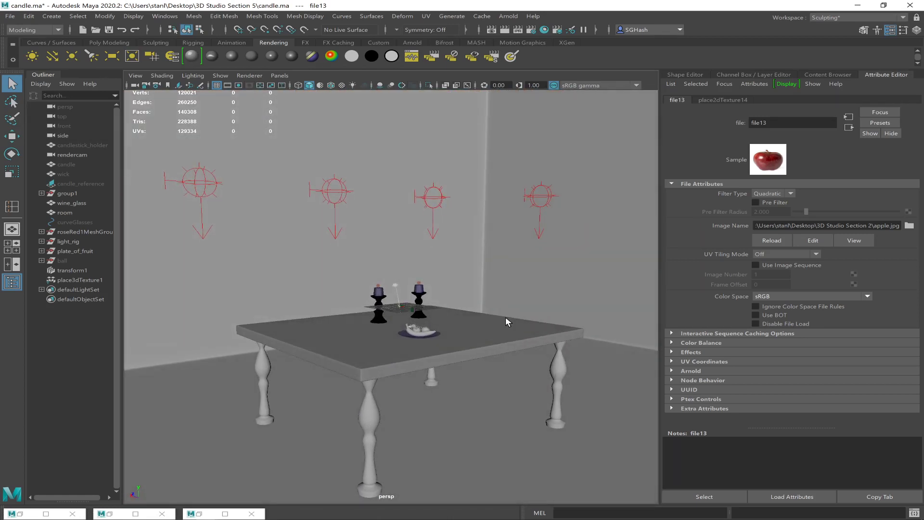
# Display the whole room with textures and turn on scene lighting in the viewport.
pyautogui.press('6')
pyautogui.keyDown('alt'); pyautogui.moveTo(505, 322); pyautogui.dragTo(454, 279, button='right'); pyautogui.keyUp('alt')
pyautogui.keyDown('alt'); pyautogui.moveTo(454, 278); pyautogui.dragTo(452, 312); pyautogui.keyUp('alt')
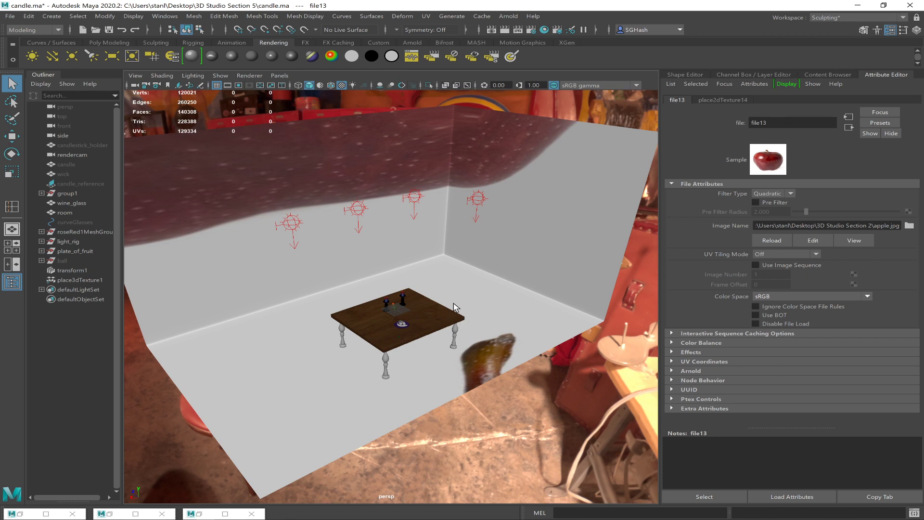
pyautogui.press('7')
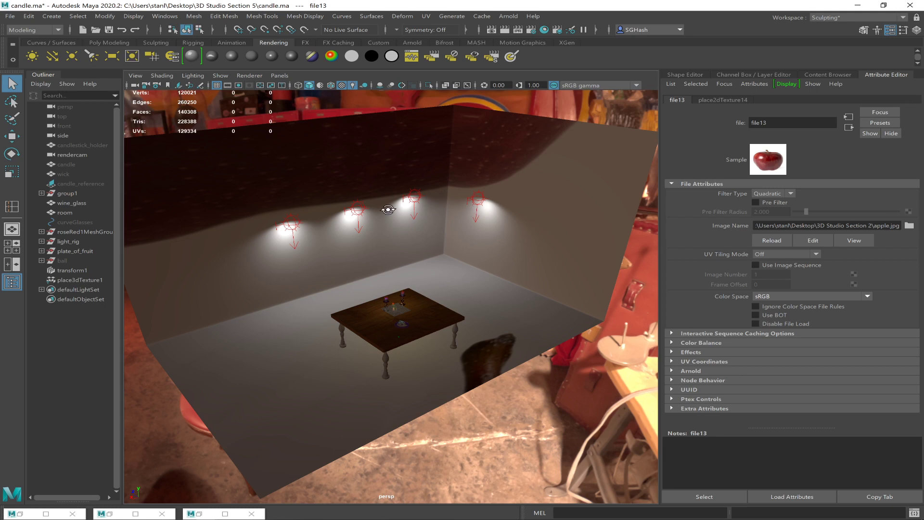
# Inspect the room's UV layout in the UV Editor with the apple.jpg background image hidden.
pyautogui.keyDown('alt'); pyautogui.moveTo(518, 322); pyautogui.dragTo(413, 262); pyautogui.keyUp('alt')
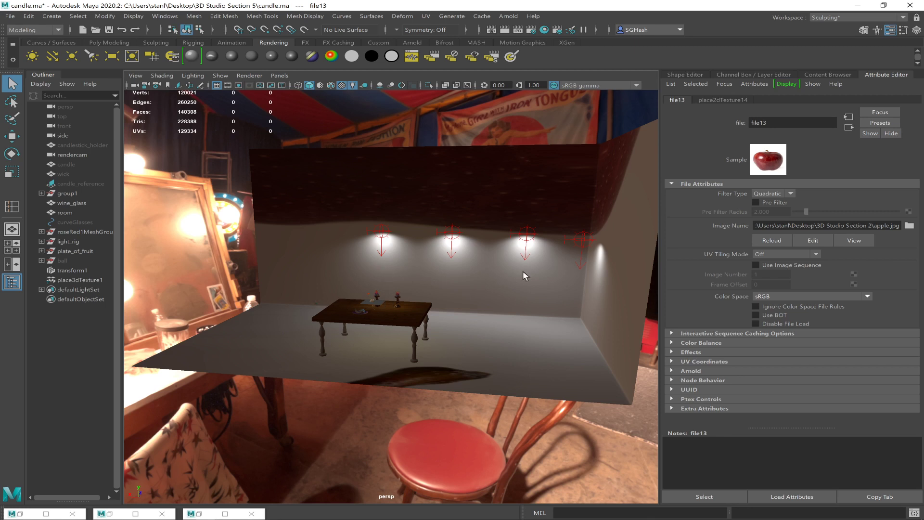
pyautogui.keyDown('alt'); pyautogui.moveTo(420, 262); pyautogui.dragTo(500, 191); pyautogui.keyUp('alt')
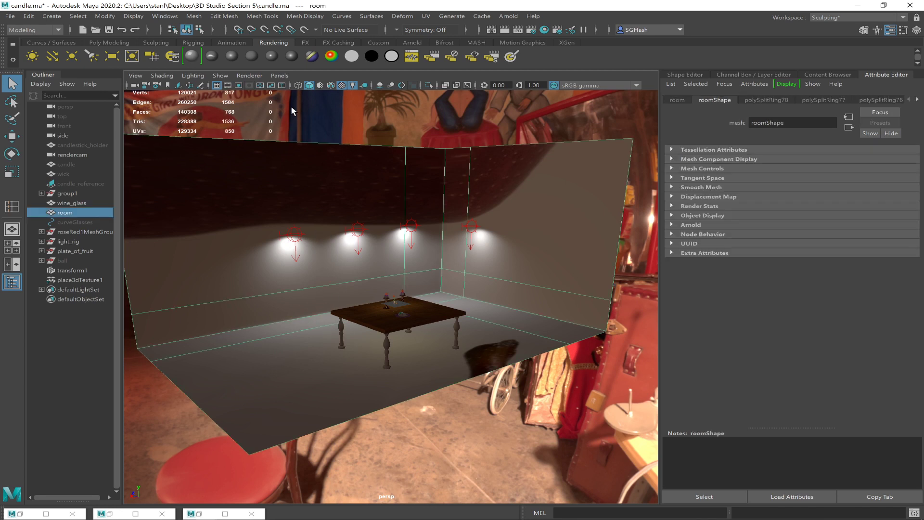
pyautogui.click(162, 19)
pyautogui.moveTo(228, 72)
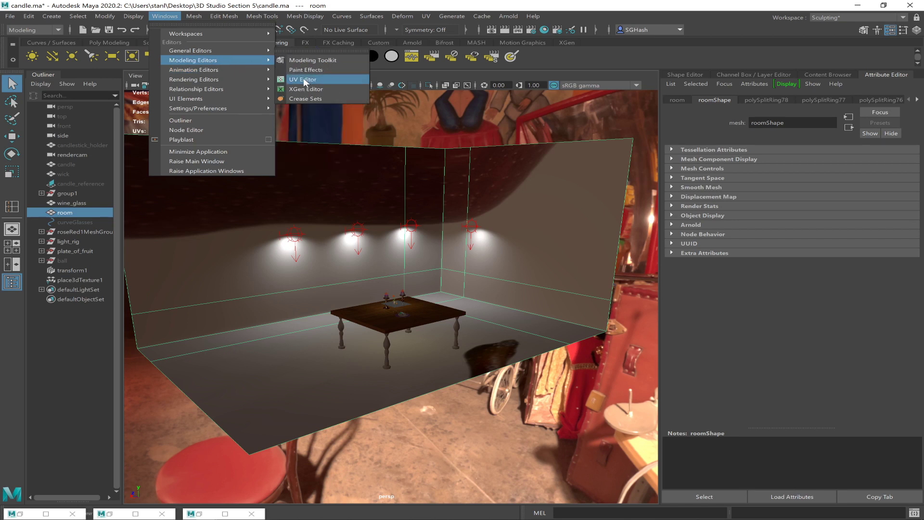
pyautogui.click(305, 80)
pyautogui.moveTo(378, 84); pyautogui.dragTo(742, 114)
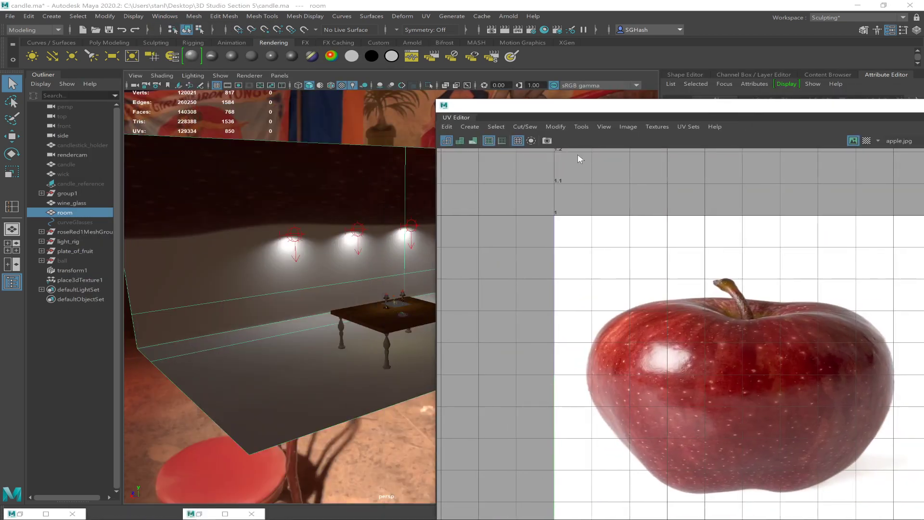
pyautogui.click(265, 354)
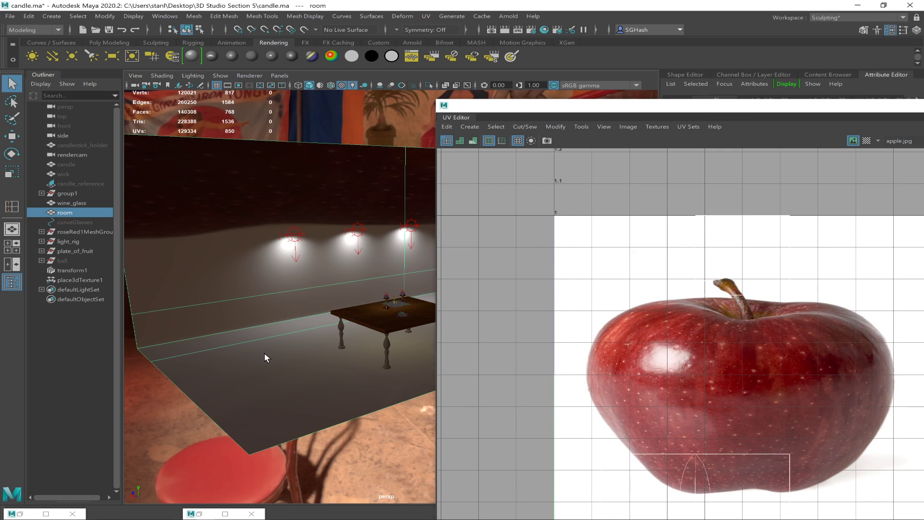
pyautogui.doubleClick(786, 105)
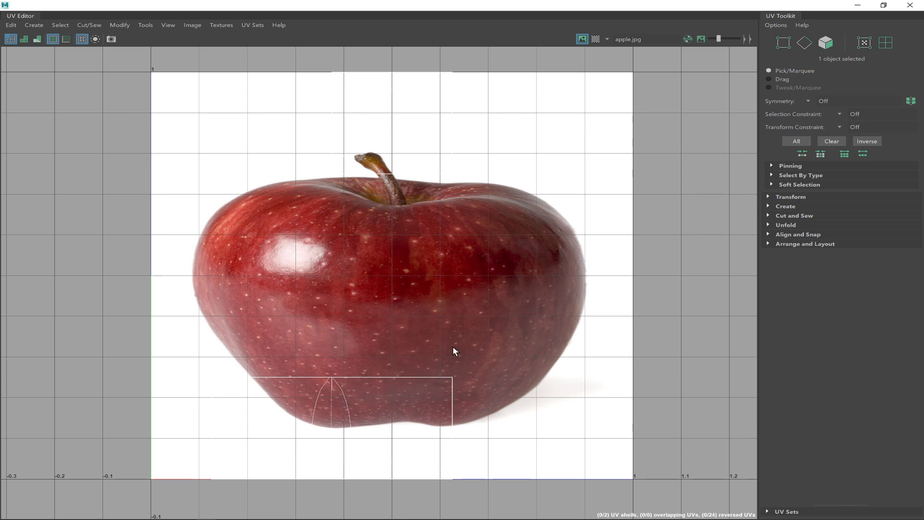
pyautogui.click(582, 39)
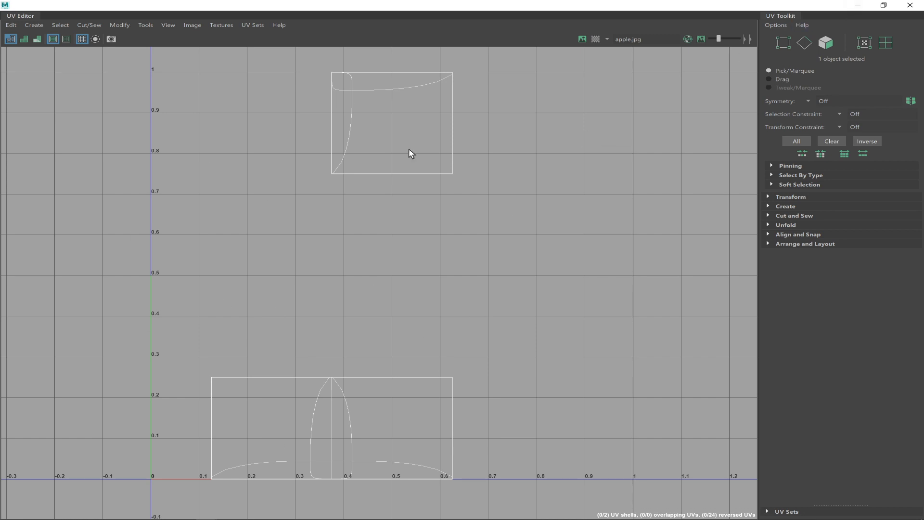
pyautogui.click(910, 7)
# Preview the room mesh smoothed and return it to its unsmoothed polygon display.
pyautogui.keyDown('alt'); pyautogui.moveTo(427, 295); pyautogui.dragTo(407, 293); pyautogui.keyUp('alt')
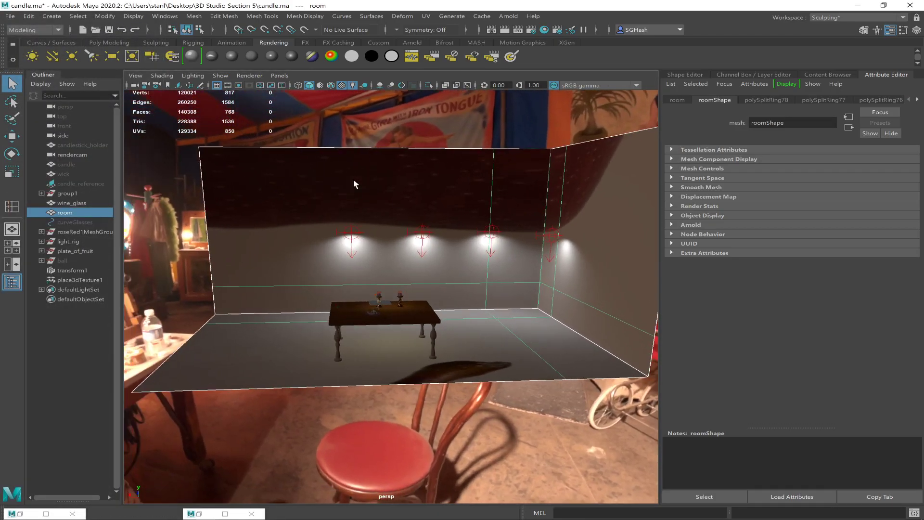
pyautogui.press('3')
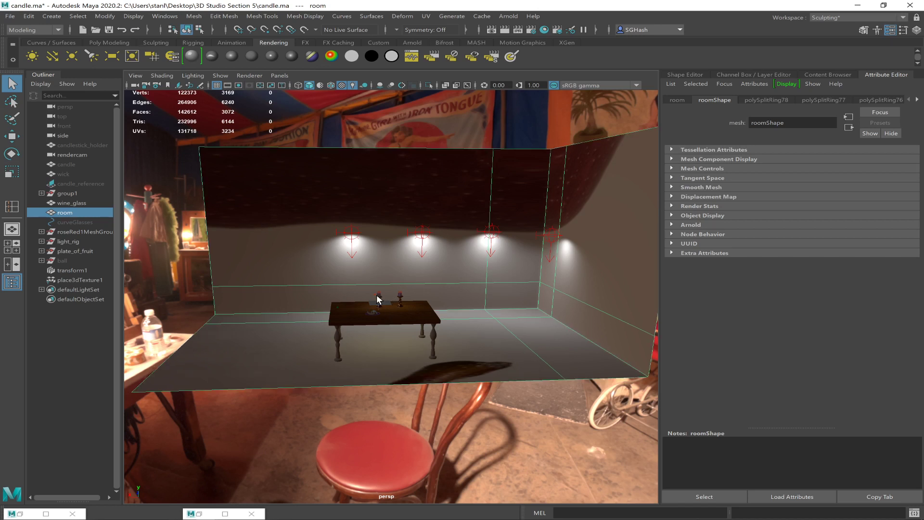
pyautogui.press('1')
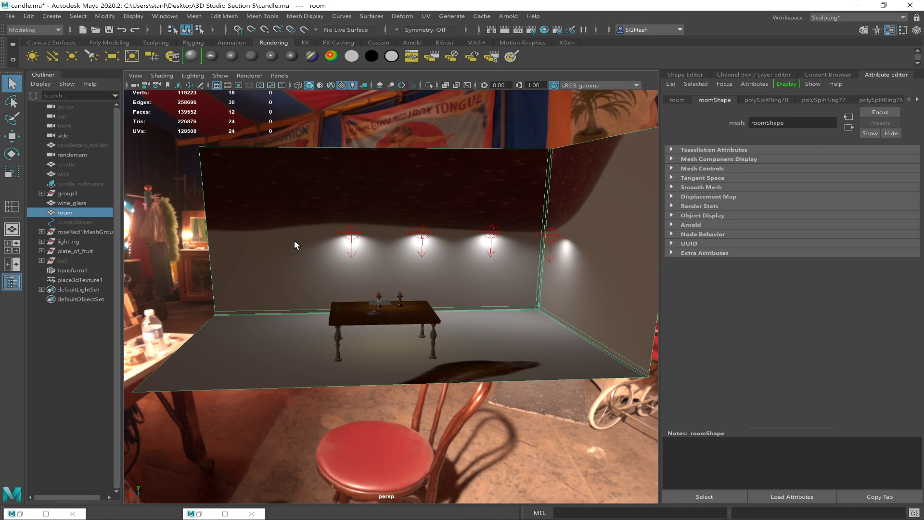
# Select the room's back wall face and extend the selection to its adjoining narrow border faces by converting through edges.
pyautogui.press('F11')
pyautogui.click(300, 229)
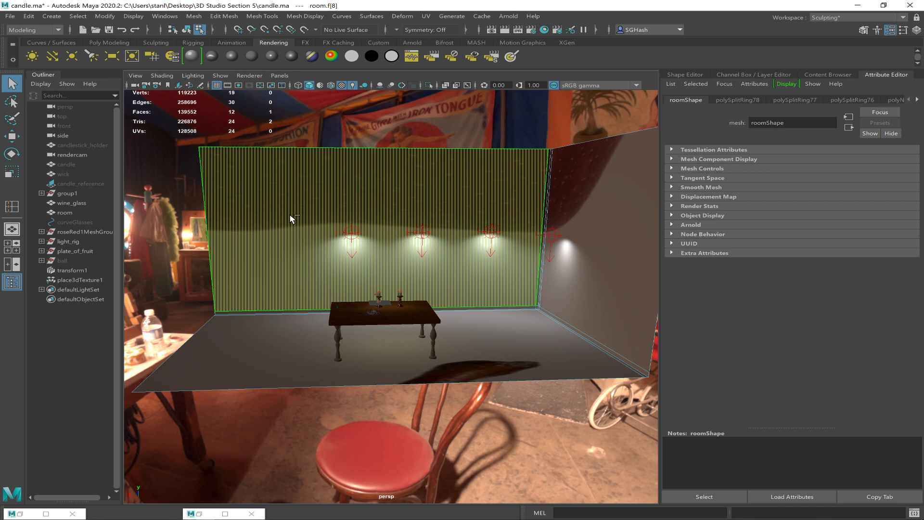
pyautogui.hotkey('ctrl', 'F10')
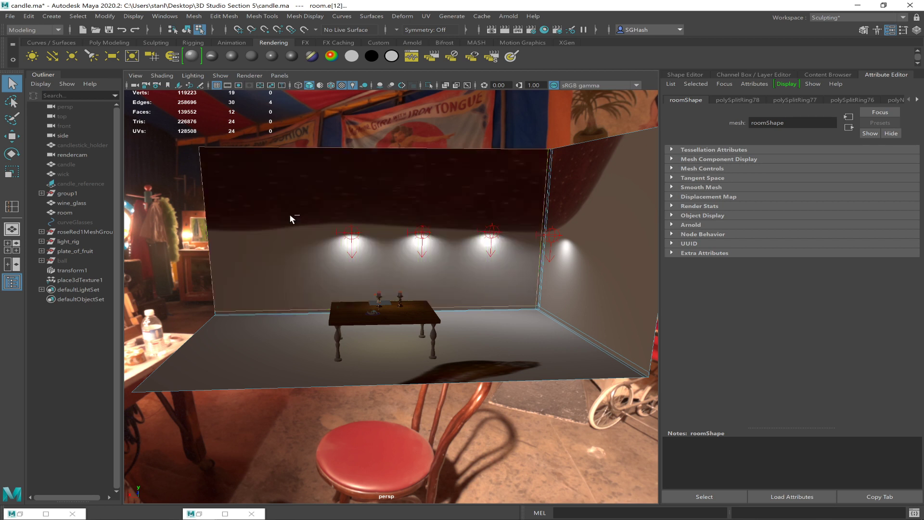
pyautogui.hotkey('ctrl', 'F11')
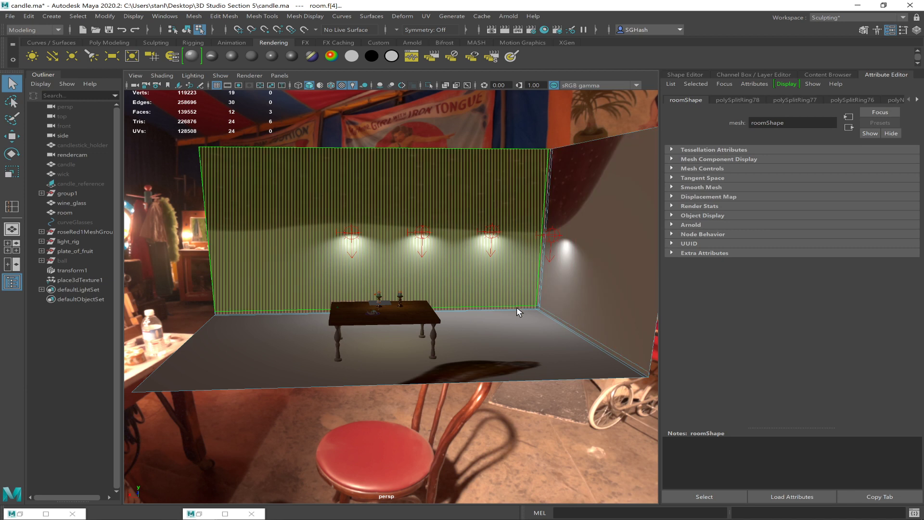
# Add the small face at the back wall's lower corner to the face selection.
pyautogui.press('f')
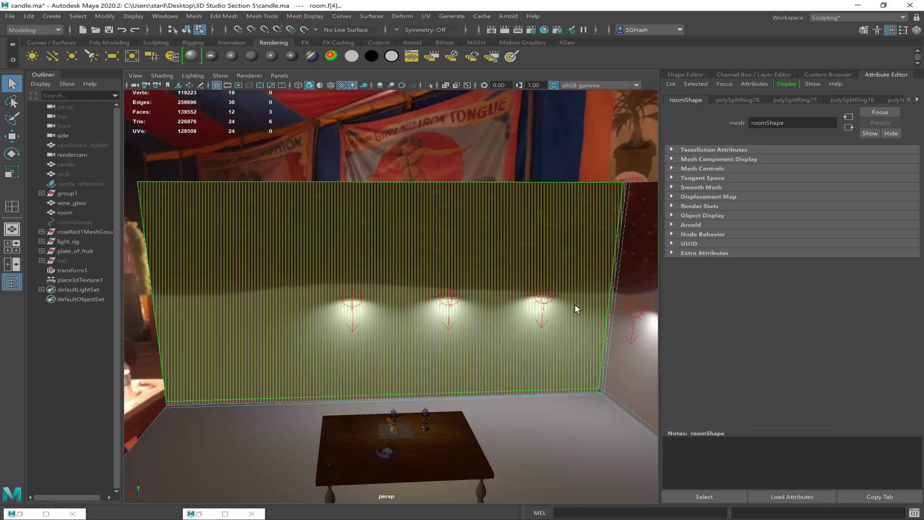
pyautogui.keyDown('alt'); pyautogui.moveTo(564, 314); pyautogui.dragTo(502, 332); pyautogui.keyUp('alt')
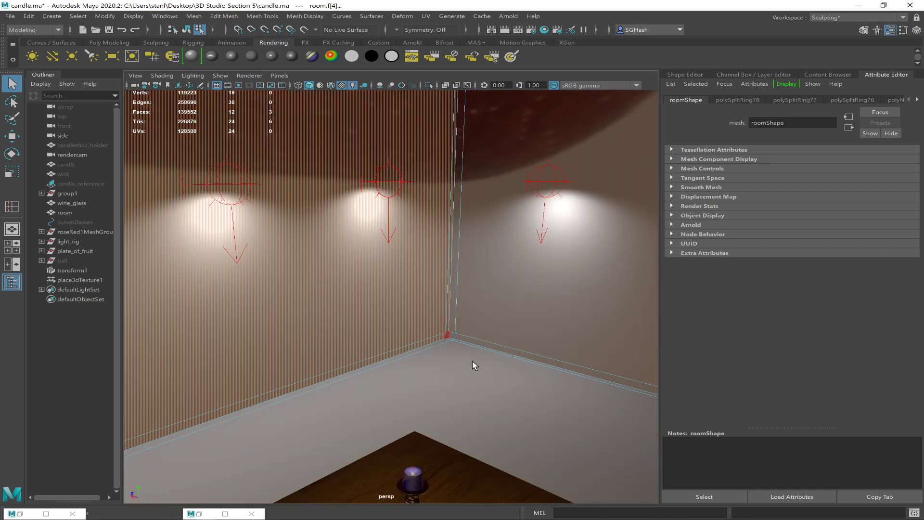
pyautogui.scroll(-3, 328, 337)
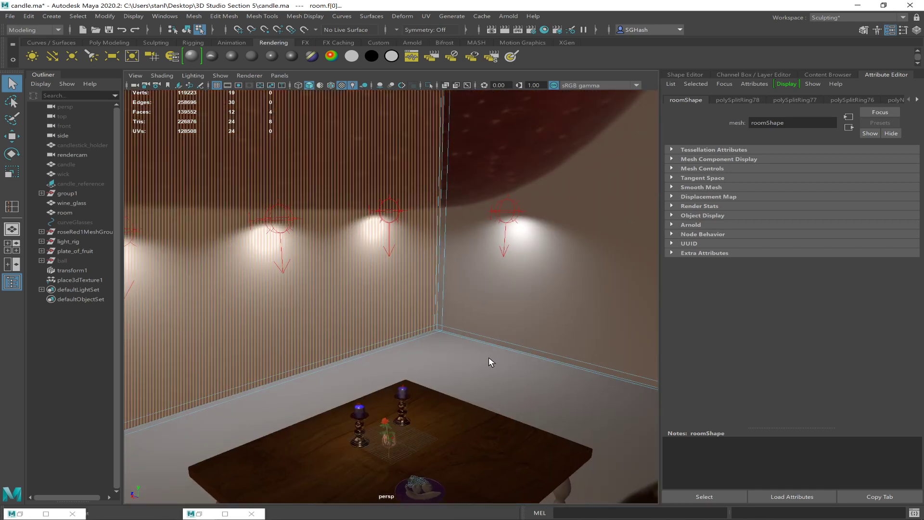
pyautogui.keyDown('alt'); pyautogui.moveTo(472, 363); pyautogui.dragTo(327, 320); pyautogui.keyUp('alt')
pyautogui.scroll(-5, 441, 345)
pyautogui.keyDown('alt'); pyautogui.moveTo(380, 329); pyautogui.dragTo(290, 337); pyautogui.keyUp('alt')
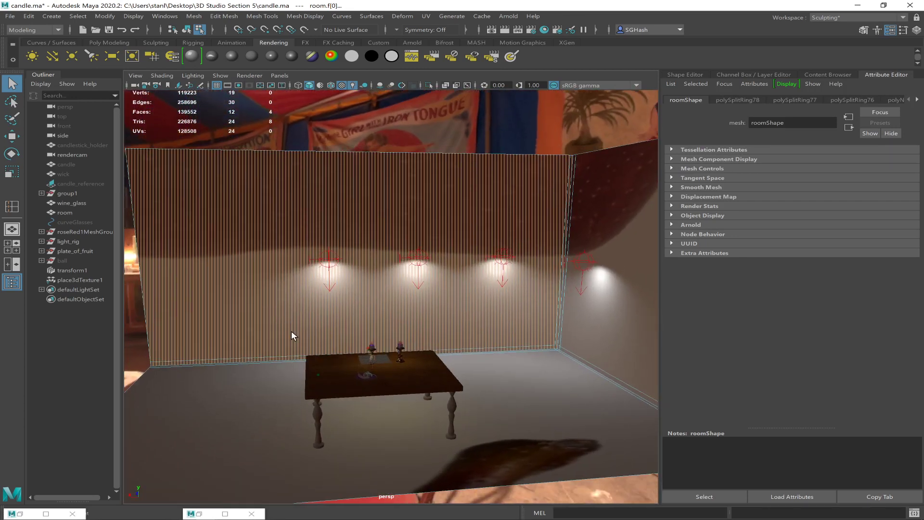
# Apply a planar UV projection along the Z axis to the selected back wall faces, fitted to their bounding box.
pyautogui.click(426, 16)
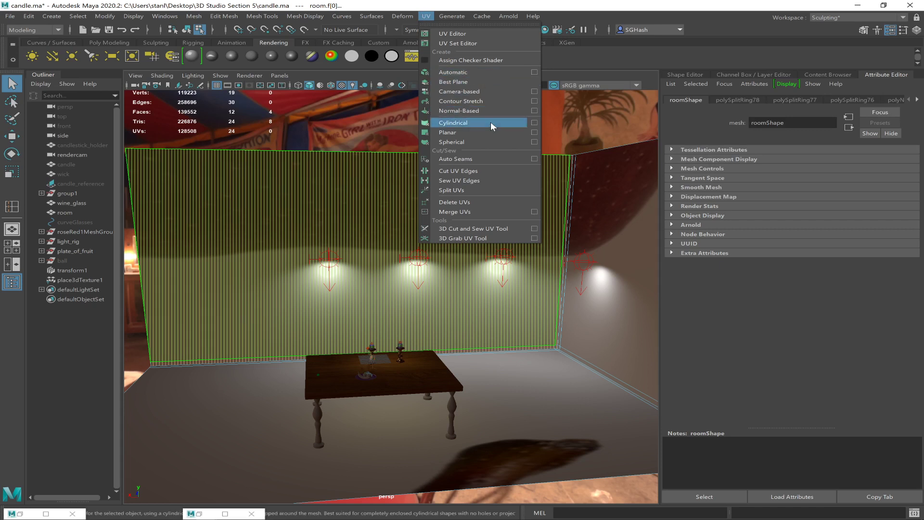
pyautogui.click(534, 133)
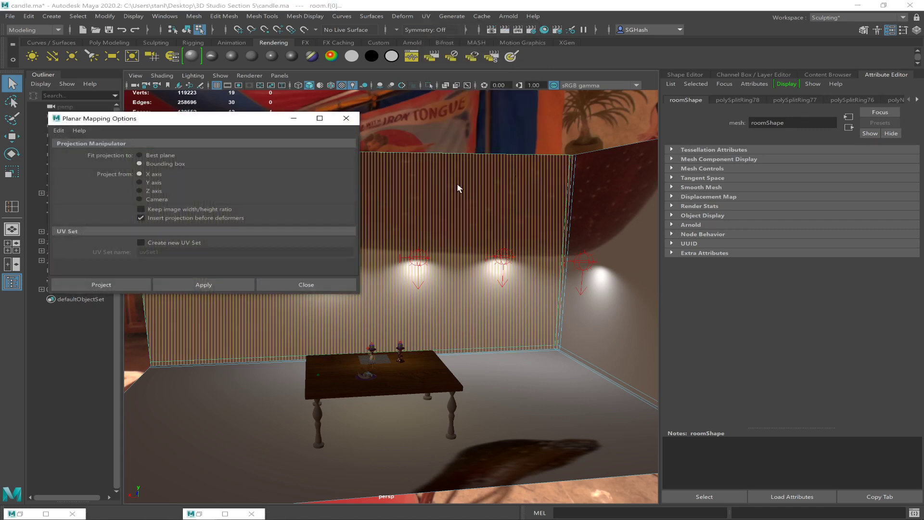
pyautogui.click(187, 283)
pyautogui.moveTo(279, 118); pyautogui.dragTo(896, 268)
pyautogui.moveTo(533, 279)
pyautogui.keyDown('alt'); pyautogui.mouseDown()
pyautogui.moveTo(487, 281)
pyautogui.moveTo(497, 283)
pyautogui.moveTo(458, 265)
pyautogui.mouseUp(); pyautogui.keyUp('alt')
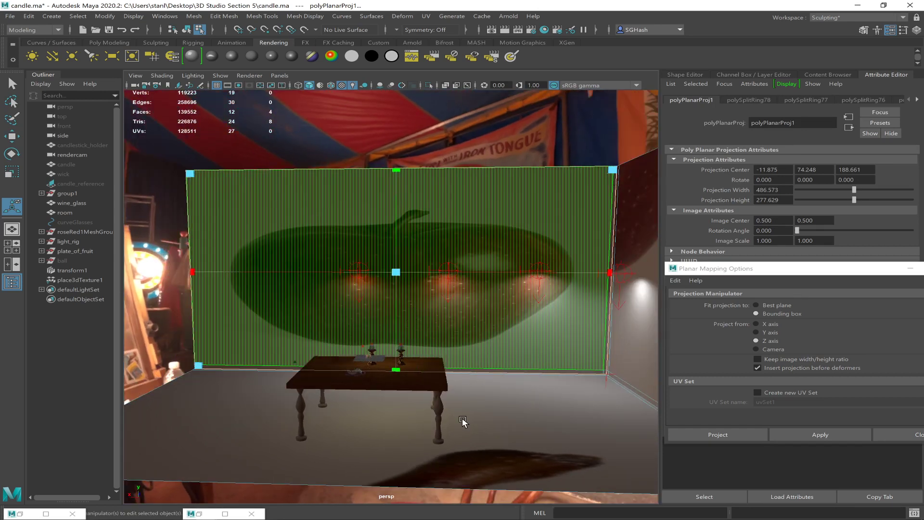
# Shrink the planar projection to about 157 by 89 to tile the apple, and enlarge it to about 489 by 279 to fill the wall.
pyautogui.moveTo(617, 168)
pyautogui.mouseDown()
pyautogui.moveTo(520, 201)
pyautogui.moveTo(413, 212)
pyautogui.moveTo(458, 204)
pyautogui.moveTo(421, 212)
pyautogui.mouseUp()
pyautogui.keyDown('alt'); pyautogui.moveTo(419, 335); pyautogui.dragTo(397, 329); pyautogui.keyUp('alt')
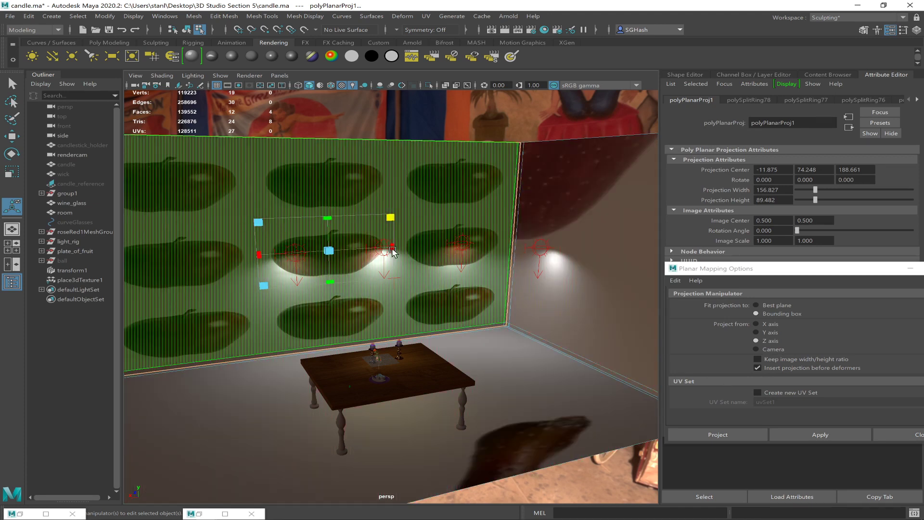
pyautogui.moveTo(390, 217); pyautogui.dragTo(543, 166)
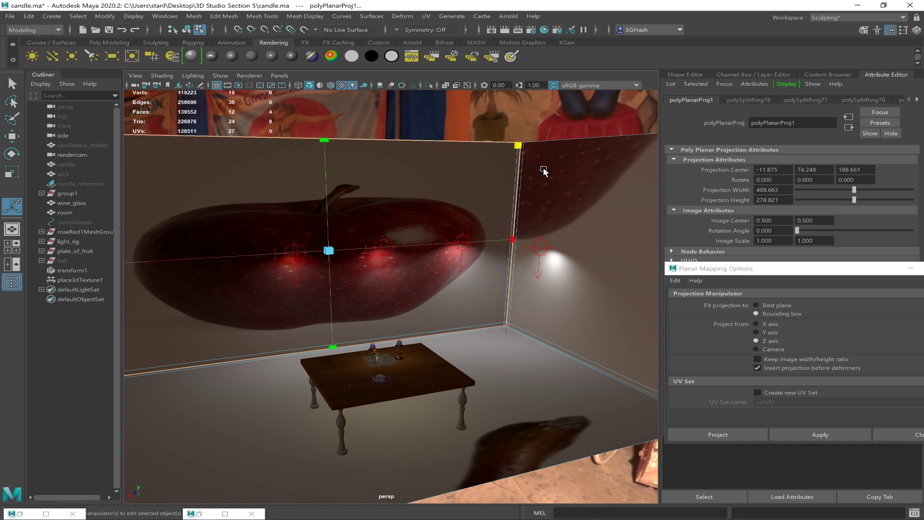
pyautogui.moveTo(447, 248)
pyautogui.keyDown('alt'); pyautogui.mouseDown()
pyautogui.moveTo(427, 250)
pyautogui.moveTo(470, 251)
pyautogui.moveTo(441, 250)
pyautogui.mouseUp(); pyautogui.keyUp('alt')
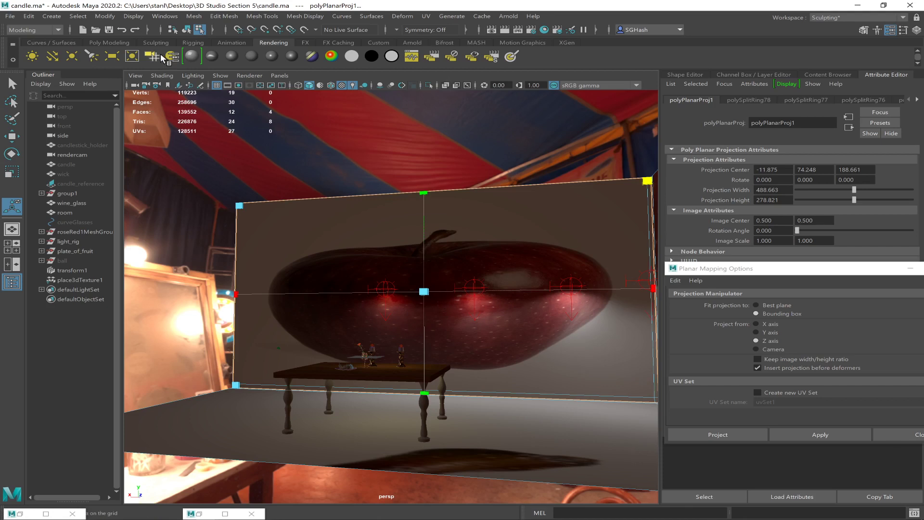
# Check the back wall's projected UVs in the UV Editor against the apple.jpg background image.
pyautogui.click(164, 16)
pyautogui.moveTo(242, 61)
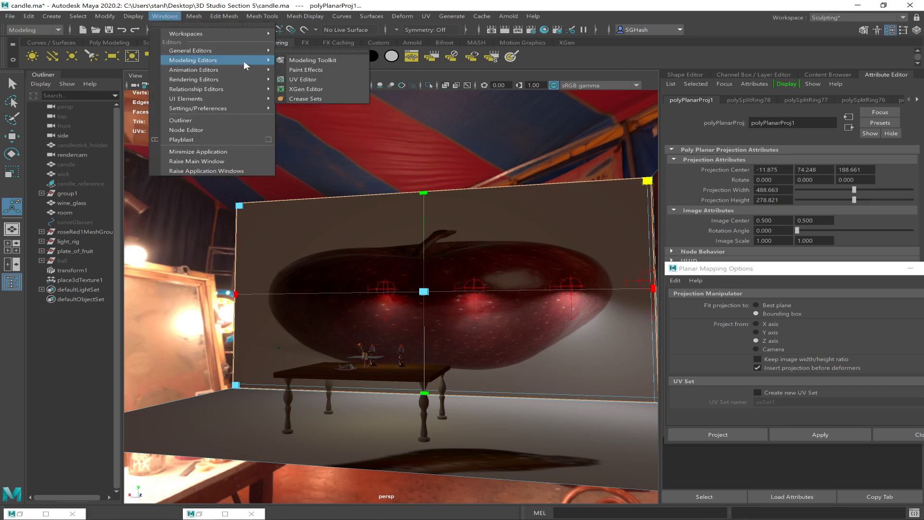
pyautogui.click(309, 79)
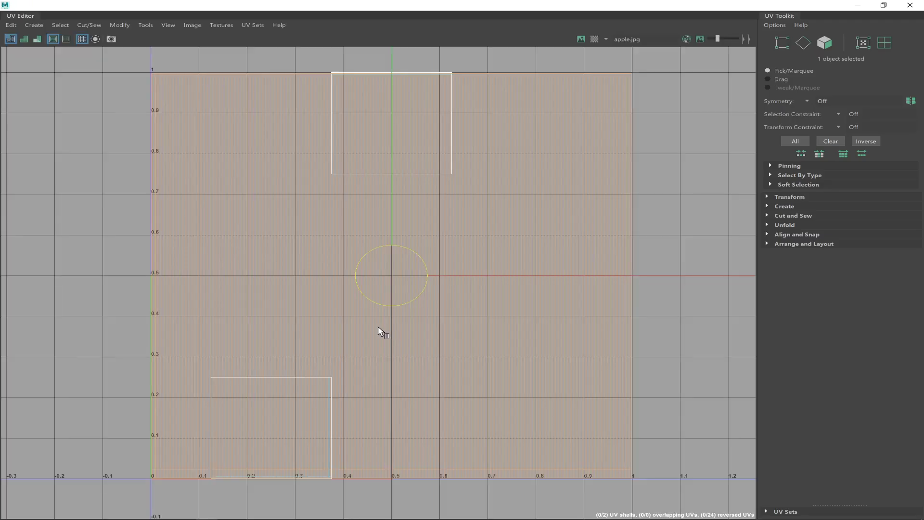
pyautogui.scroll(-2, 512, 316)
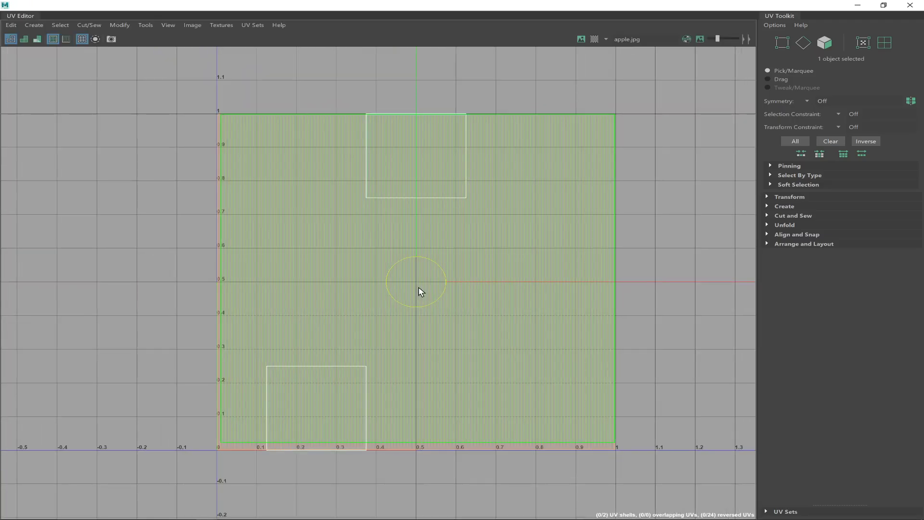
pyautogui.click(582, 42)
pyautogui.click(582, 42)
pyautogui.click(582, 43)
pyautogui.click(582, 41)
pyautogui.click(581, 41)
pyautogui.click(582, 41)
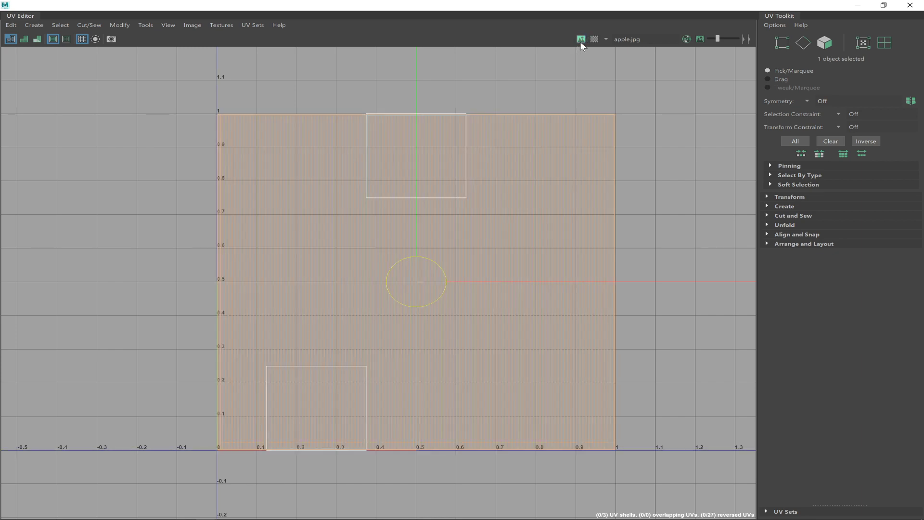
pyautogui.click(582, 41)
pyautogui.click(858, 5)
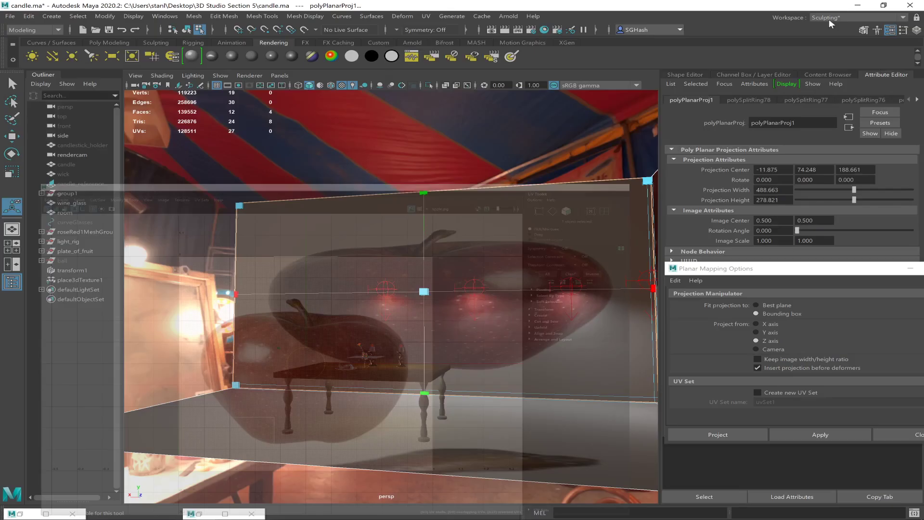
# Select the whole room object and apply a spherical UV projection to it.
pyautogui.moveTo(480, 161)
pyautogui.keyDown('alt'); pyautogui.mouseDown()
pyautogui.moveTo(464, 131)
pyautogui.moveTo(478, 153)
pyautogui.moveTo(469, 158)
pyautogui.mouseUp(); pyautogui.keyUp('alt')
pyautogui.press('q')
pyautogui.click(470, 155)
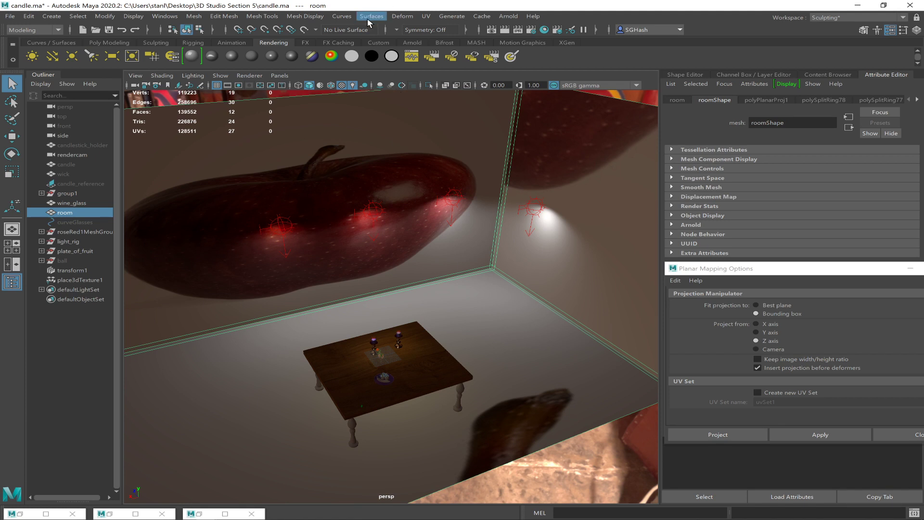
pyautogui.click(426, 16)
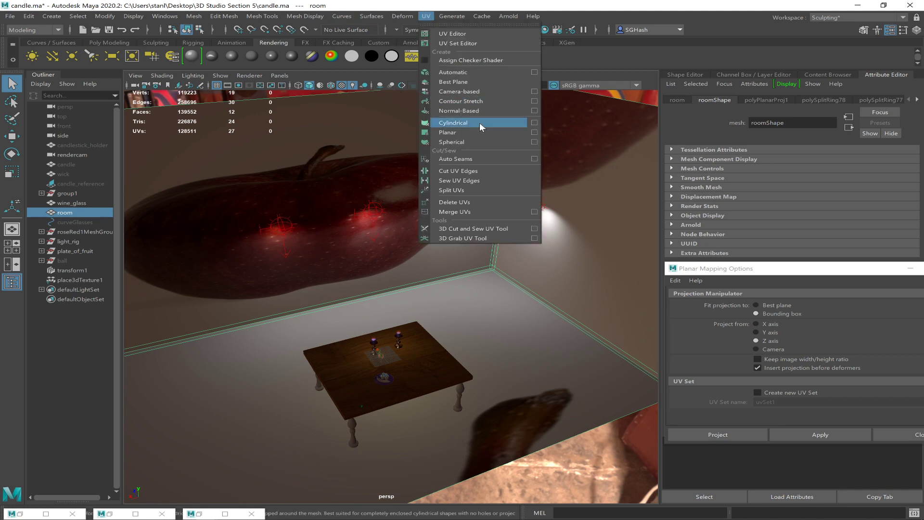
pyautogui.click(457, 141)
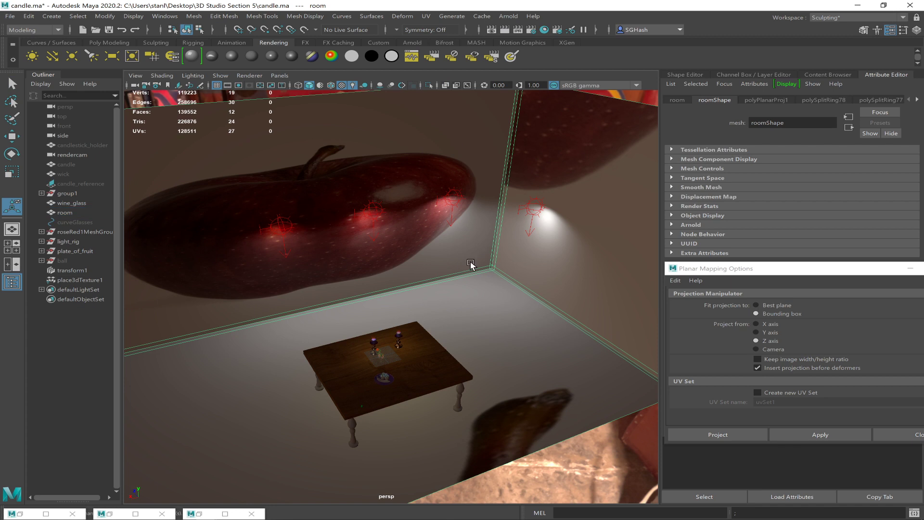
pyautogui.moveTo(477, 272)
pyautogui.keyDown('alt'); pyautogui.mouseDown()
pyautogui.moveTo(463, 265)
pyautogui.moveTo(458, 274)
pyautogui.moveTo(483, 263)
pyautogui.mouseUp(); pyautogui.keyUp('alt')
# Display the room without scene lighting and examine how the spherical projection lays the apple texture over its walls and floor.
pyautogui.click(236, 324)
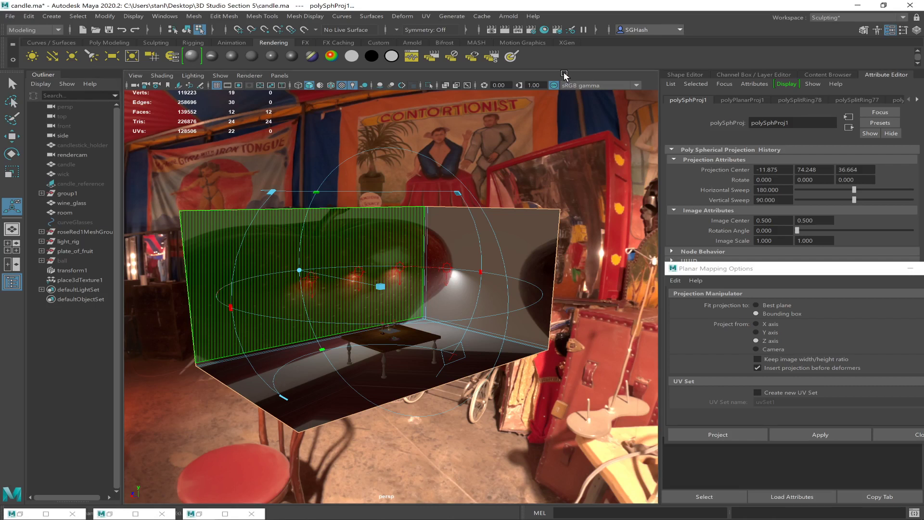
pyautogui.click(340, 386)
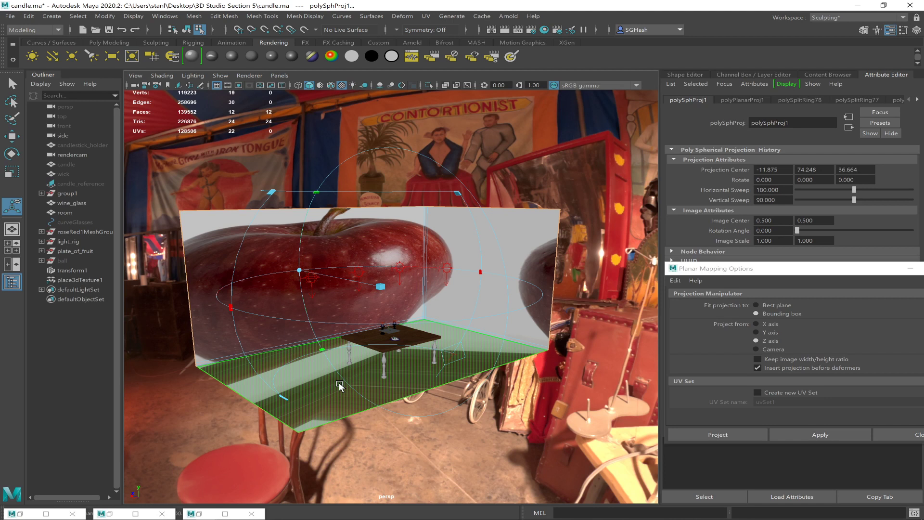
pyautogui.press('q')
pyautogui.keyDown('alt'); pyautogui.moveTo(337, 357); pyautogui.dragTo(405, 314); pyautogui.keyUp('alt')
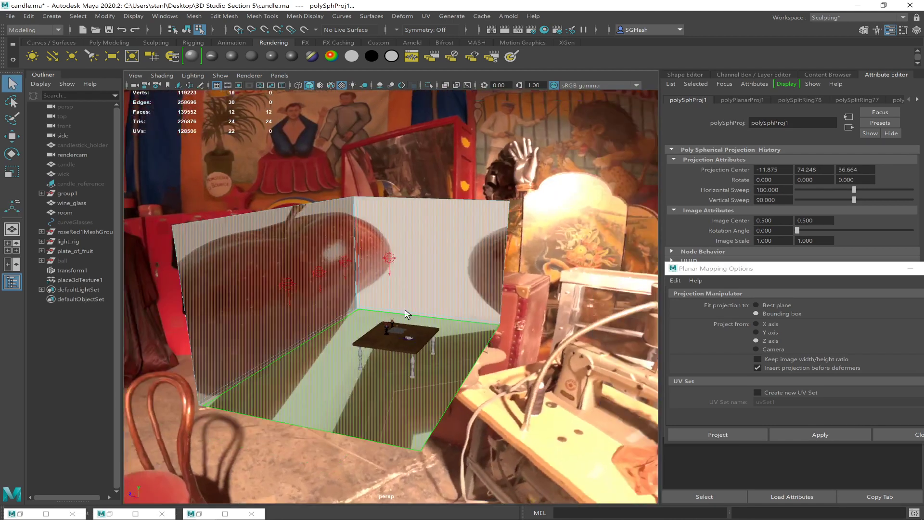
pyautogui.click(384, 341)
pyautogui.keyDown('alt'); pyautogui.moveTo(329, 278); pyautogui.dragTo(311, 308); pyautogui.keyUp('alt')
pyautogui.click(411, 359)
pyautogui.click(383, 335)
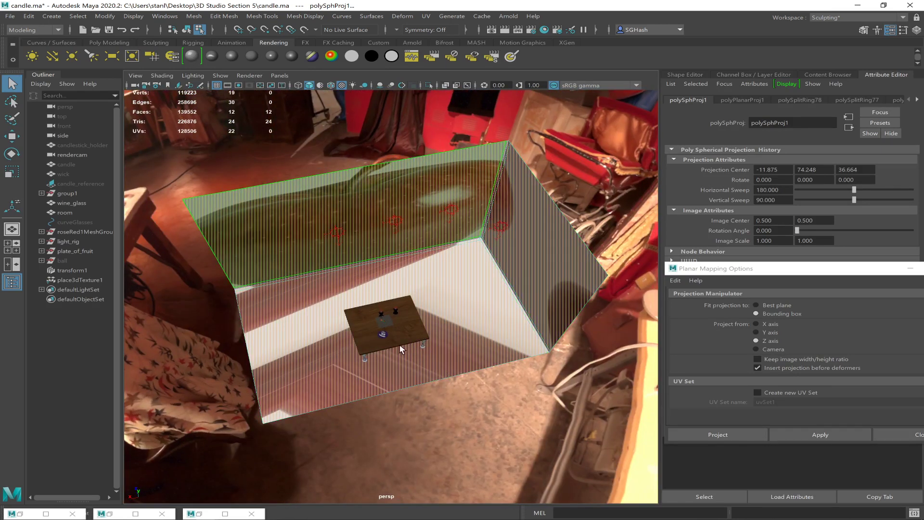
# Select the room object and replace its apple material with a new plain Lambert material.
pyautogui.keyDown('alt'); pyautogui.moveTo(409, 312); pyautogui.dragTo(411, 335); pyautogui.keyUp('alt')
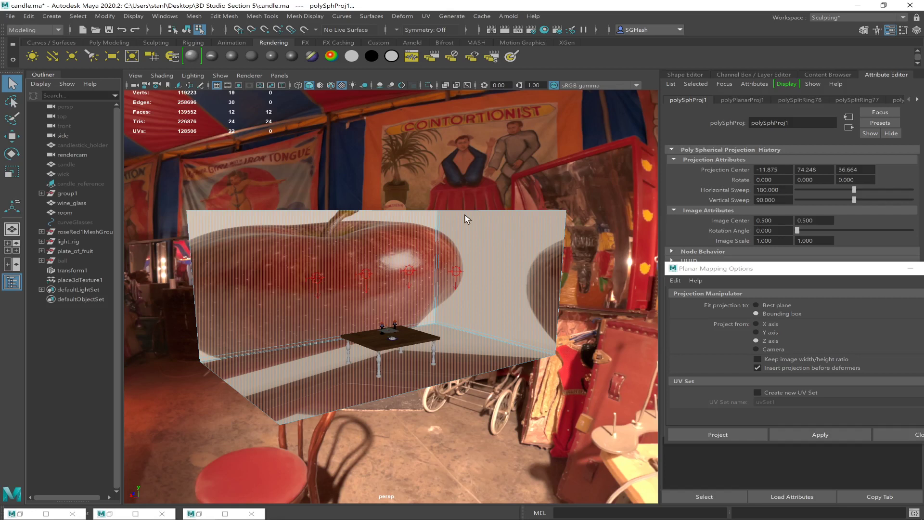
pyautogui.click(333, 334)
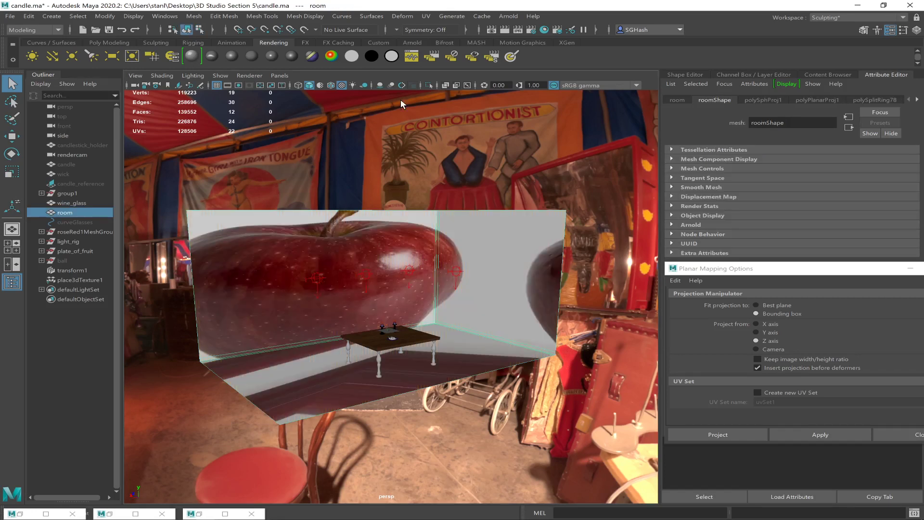
pyautogui.click(246, 59)
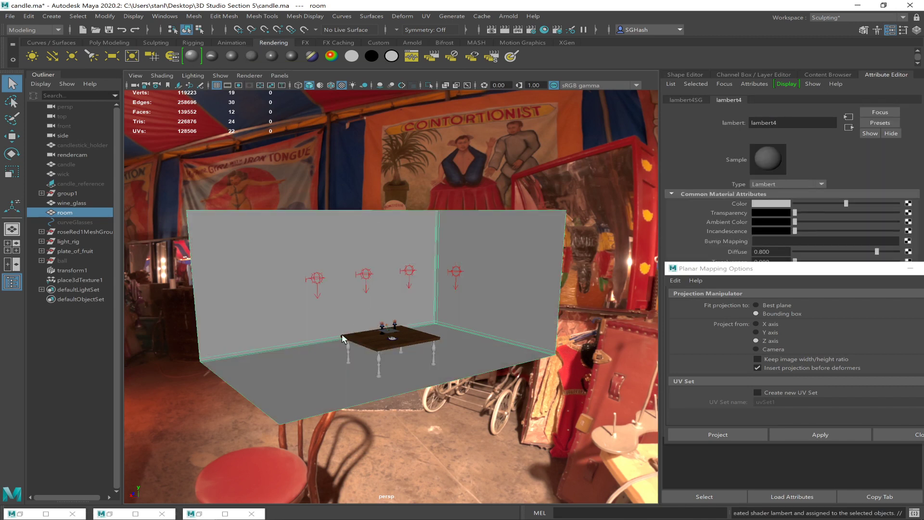
pyautogui.keyDown('alt'); pyautogui.moveTo(341, 333); pyautogui.dragTo(356, 340); pyautogui.keyUp('alt')
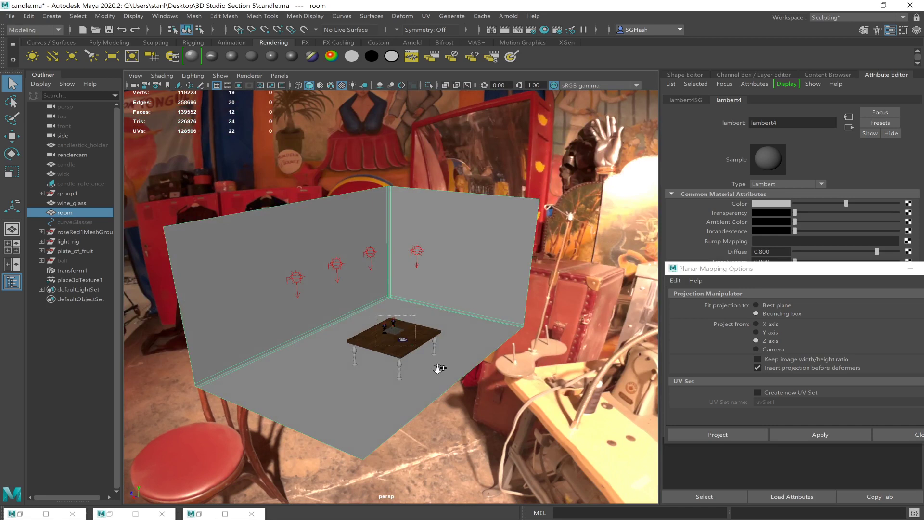
pyautogui.scroll(5, 405, 335)
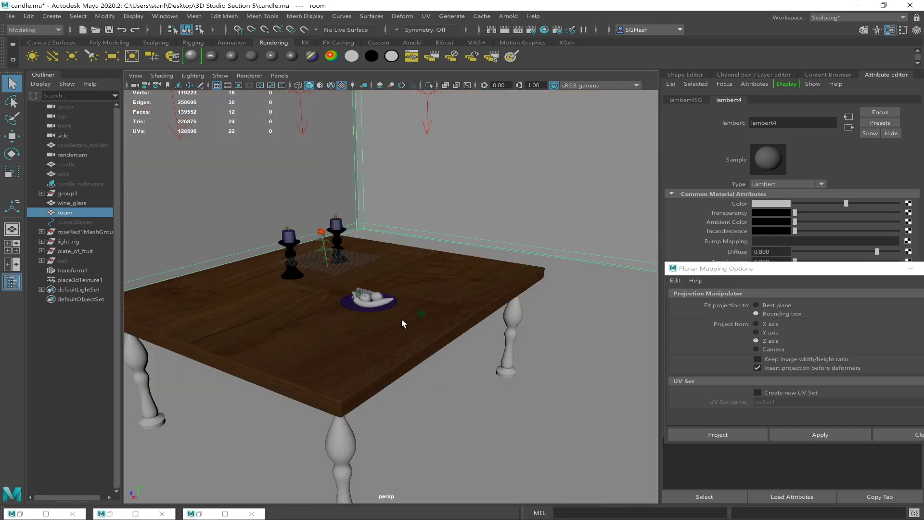
pyautogui.keyDown('alt'); pyautogui.moveTo(444, 333); pyautogui.dragTo(432, 330); pyautogui.keyUp('alt')
pyautogui.keyDown('ctrl'); pyautogui.keyDown('alt'); pyautogui.moveTo(434, 229); pyautogui.dragTo(552, 318); pyautogui.keyUp('alt'); pyautogui.keyUp('ctrl')
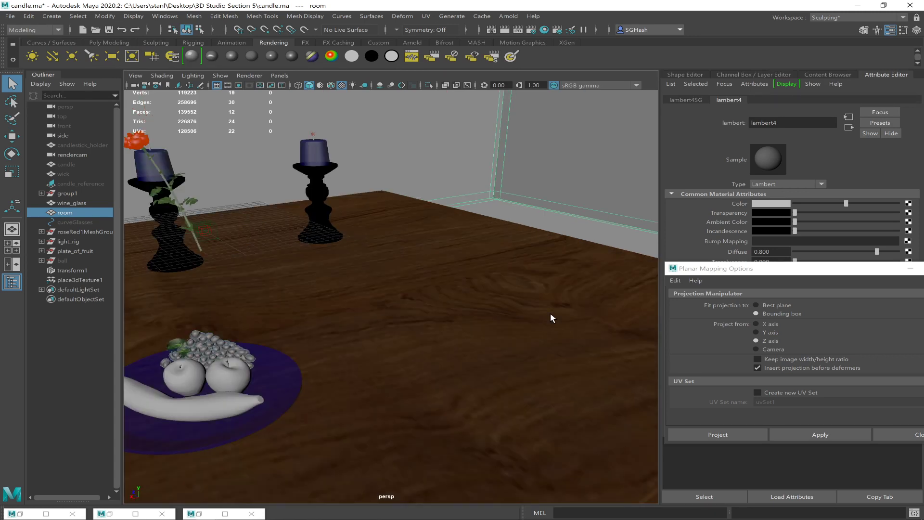
# Switch to Discord in the browser and open the announcements channel of the 3D Studio section 5 server.
pyautogui.hotkey('alt', 'Tab')
pyautogui.hotkey('alt', 'Tab')
pyautogui.hotkey('alt', 'Tab')
pyautogui.hotkey('alt', 'Tab')
pyautogui.hotkey('alt', 'Tab')
pyautogui.hotkey('alt', 'Tab')
pyautogui.hotkey('alt', 'Tab')
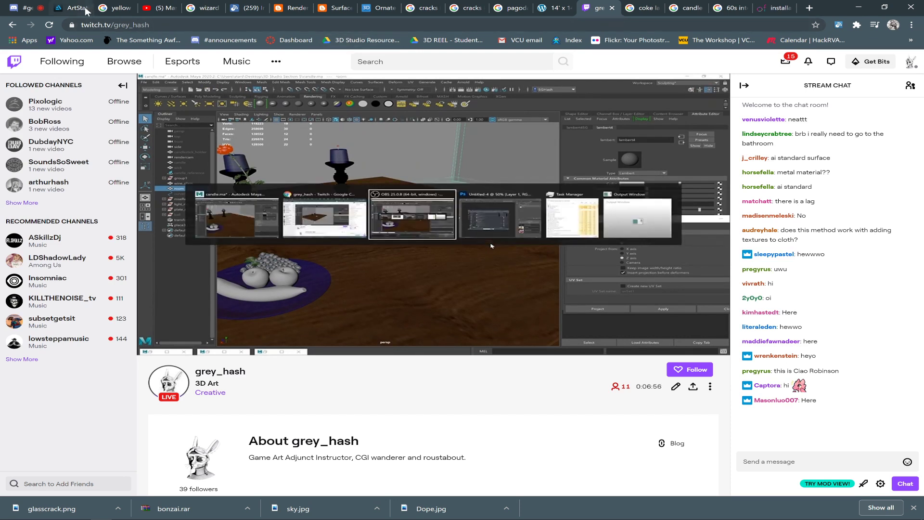
pyautogui.click(30, 6)
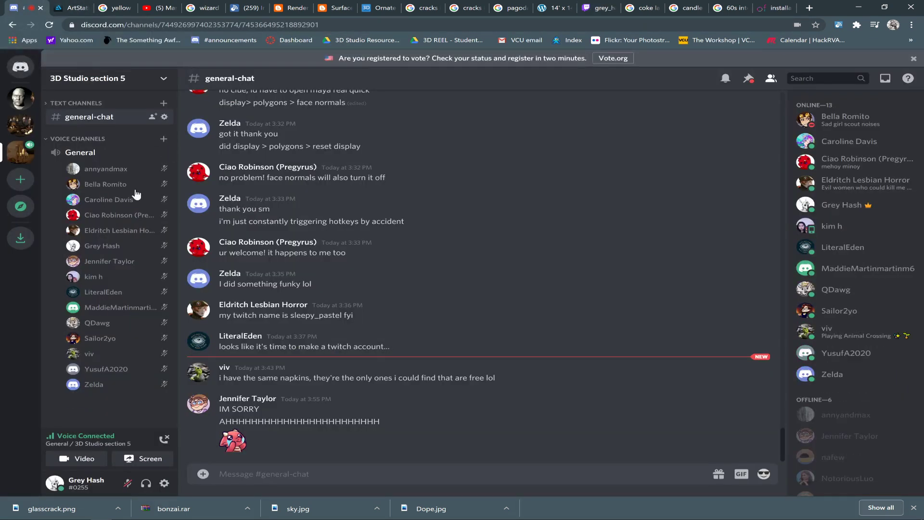
pyautogui.click(56, 103)
pyautogui.click(72, 117)
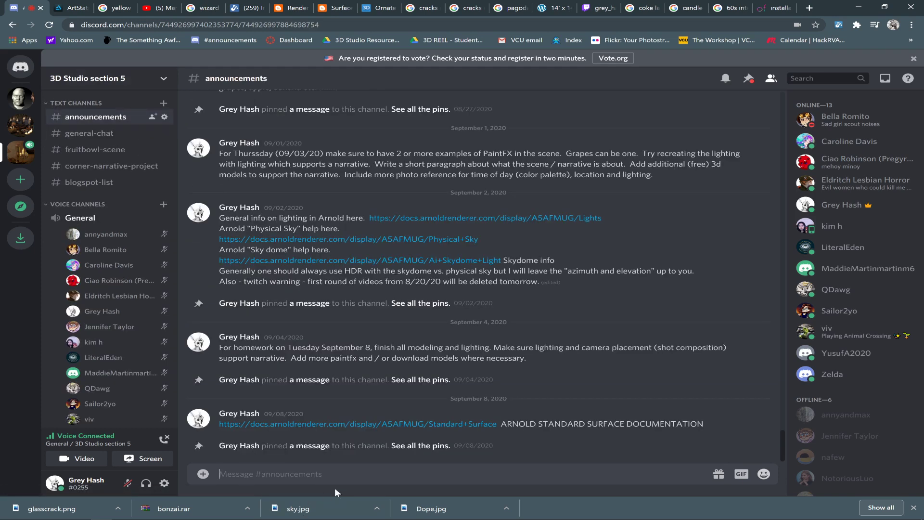
# Post the message "UVs = Texture Placement Coordinate System" in the announcements channel.
pyautogui.write('U')
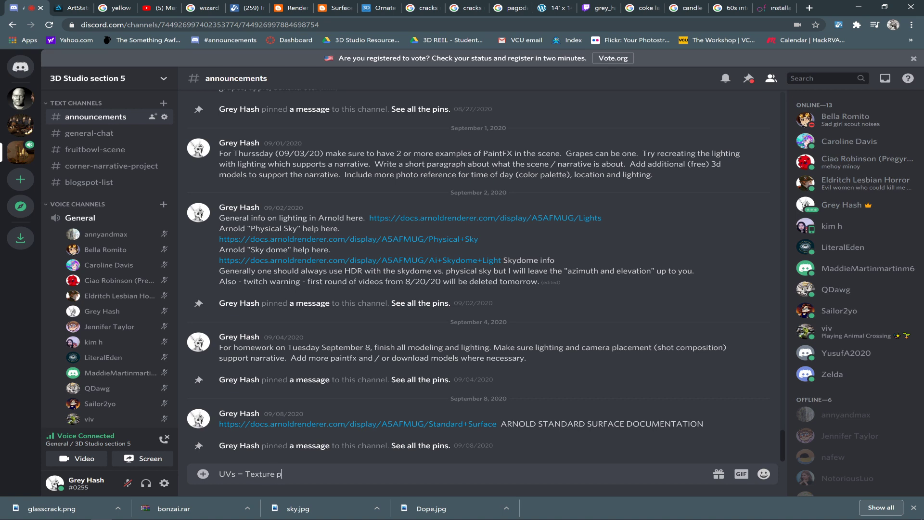
pyautogui.write('Vs = Texture Placement Coordinate System')
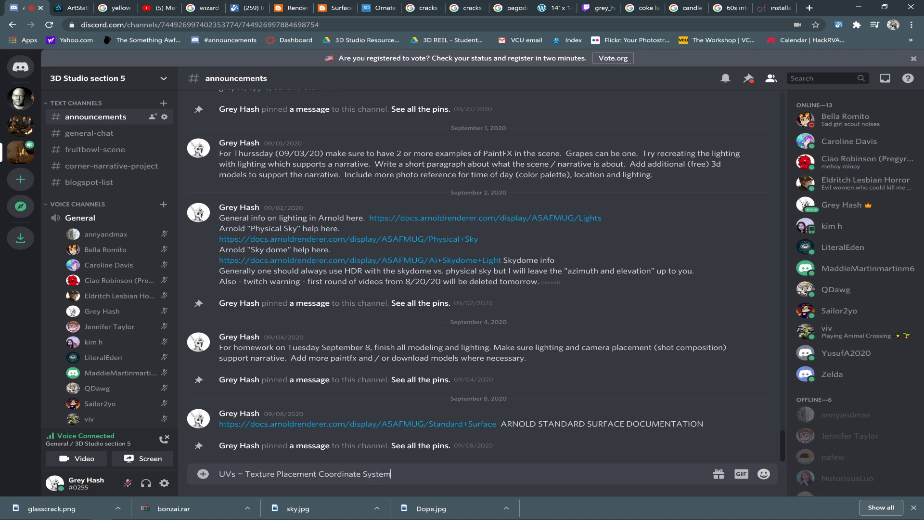
pyautogui.press('Return')
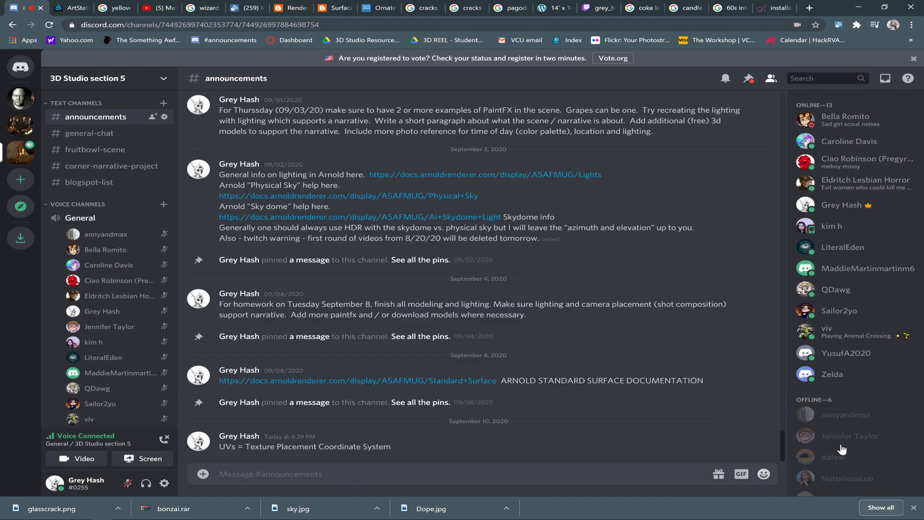
# Pin the new UVs message to the announcements channel.
pyautogui.click(744, 430)
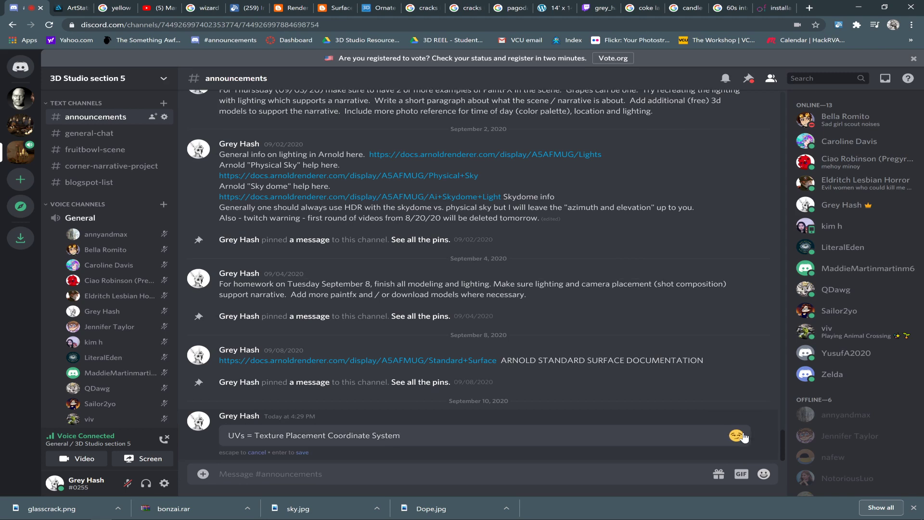
pyautogui.press('Escape')
pyautogui.click(760, 430)
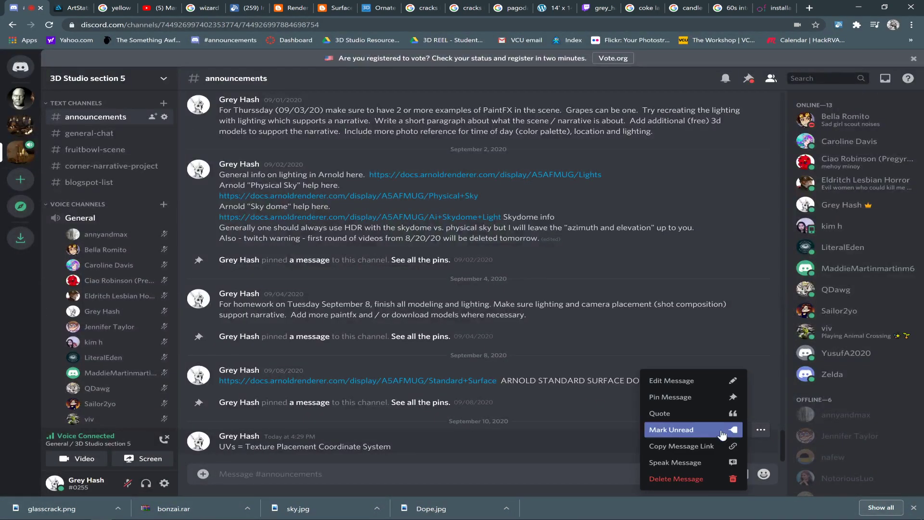
pyautogui.click(677, 400)
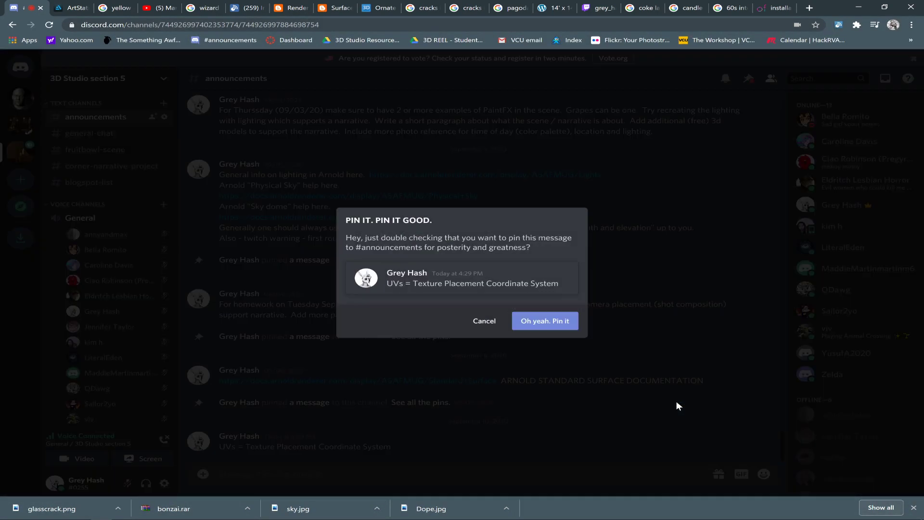
pyautogui.click(567, 324)
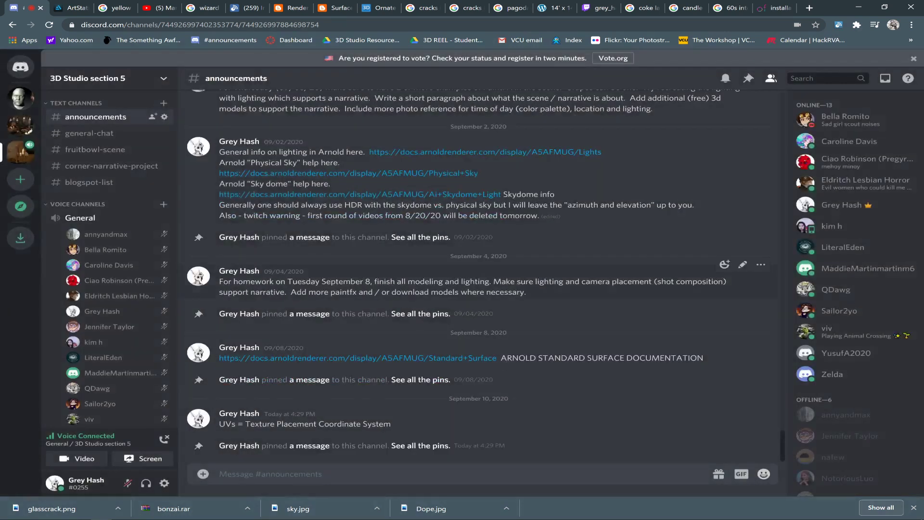
# Switch back to Maya, select the wooden table top and show its UVs over table_wood.jpg in the UV Editor.
pyautogui.hotkey('alt', 'Tab')
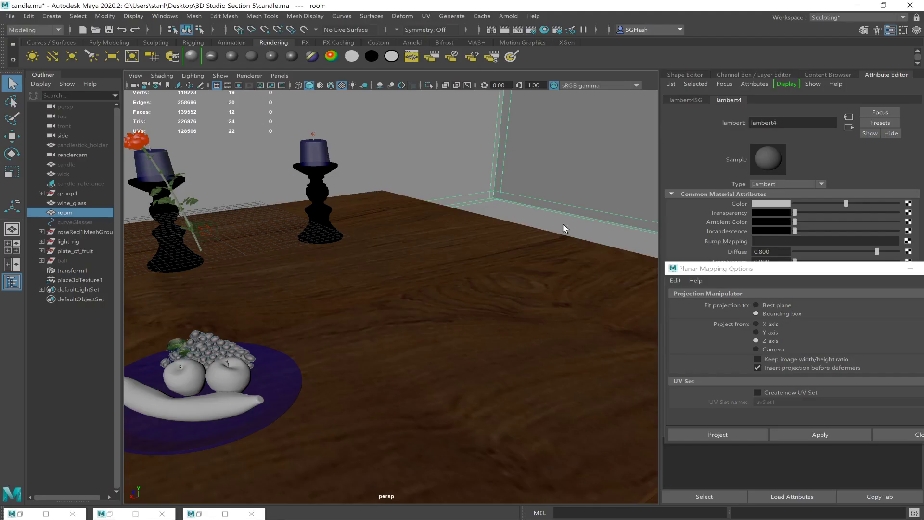
pyautogui.click(466, 260)
pyautogui.keyDown('alt'); pyautogui.moveTo(501, 259); pyautogui.dragTo(475, 224); pyautogui.keyUp('alt')
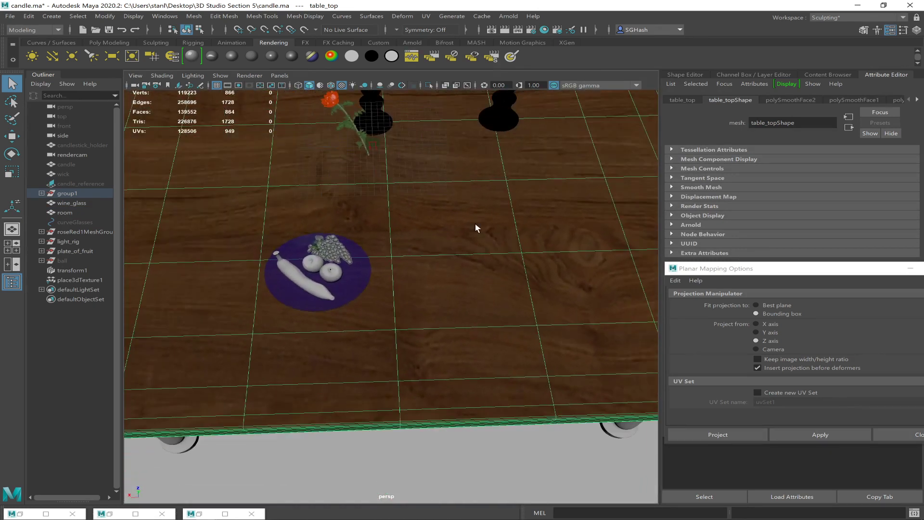
pyautogui.keyDown('alt'); pyautogui.moveTo(517, 280); pyautogui.dragTo(515, 245, button='right'); pyautogui.keyUp('alt')
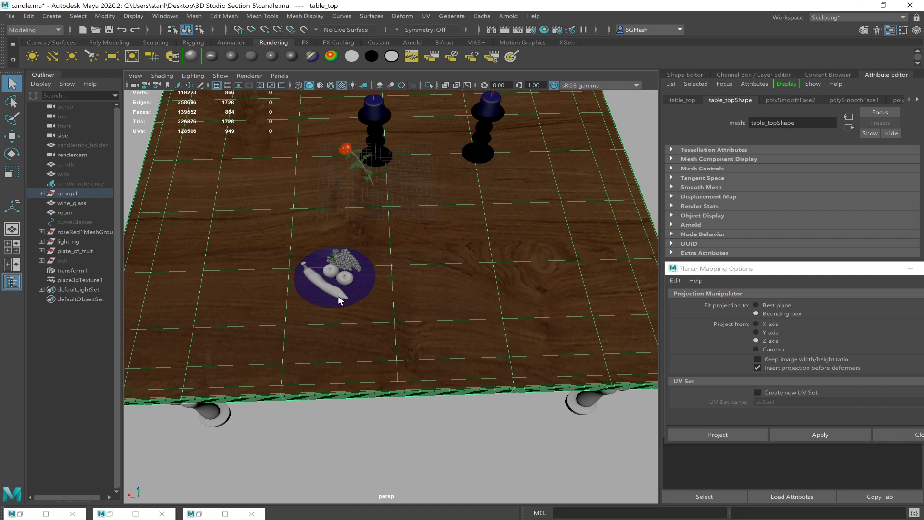
pyautogui.click(109, 514)
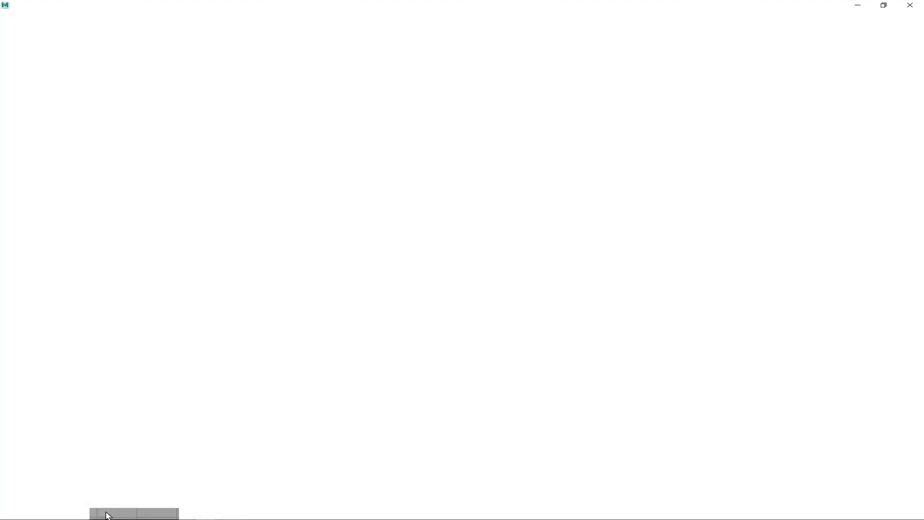
pyautogui.moveTo(513, 8); pyautogui.dragTo(566, 107)
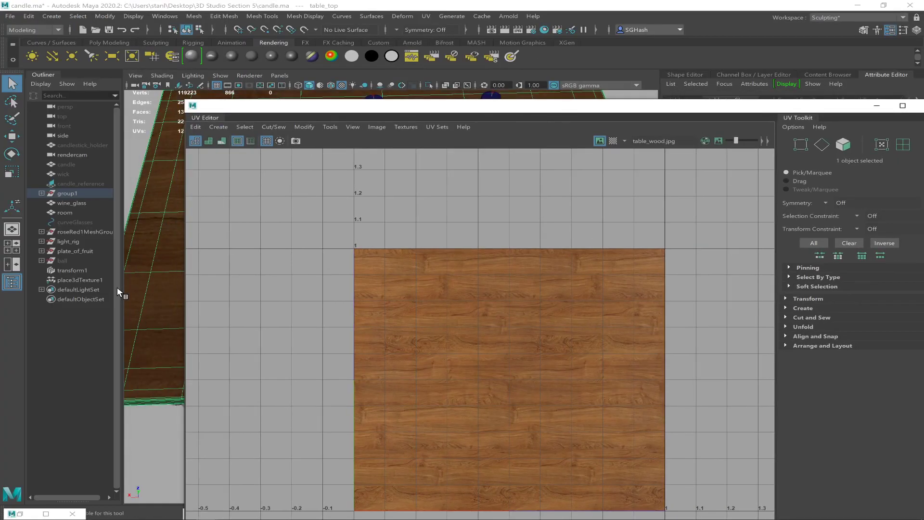
pyautogui.click(147, 270)
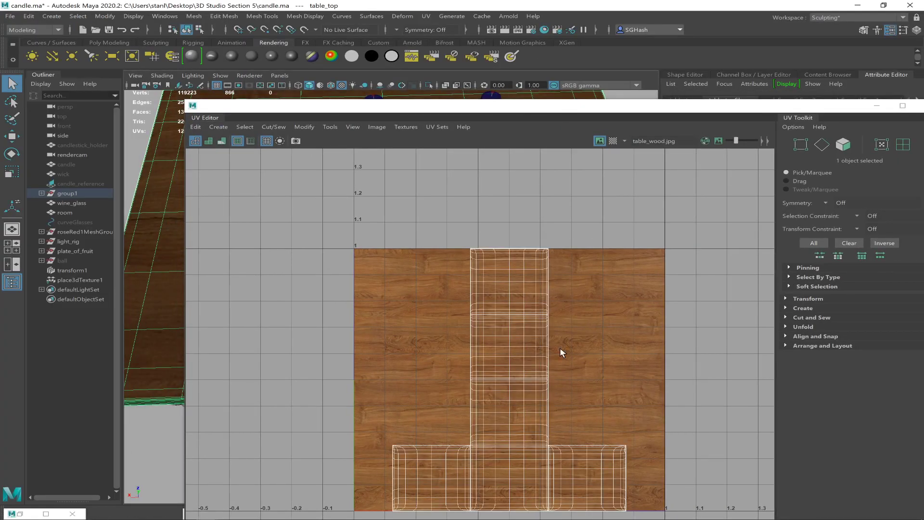
# Place the UV Editor beside the viewport and select the four tabletop faces around the fruit plate to locate them in the UV layout.
pyautogui.moveTo(597, 107); pyautogui.dragTo(822, 87)
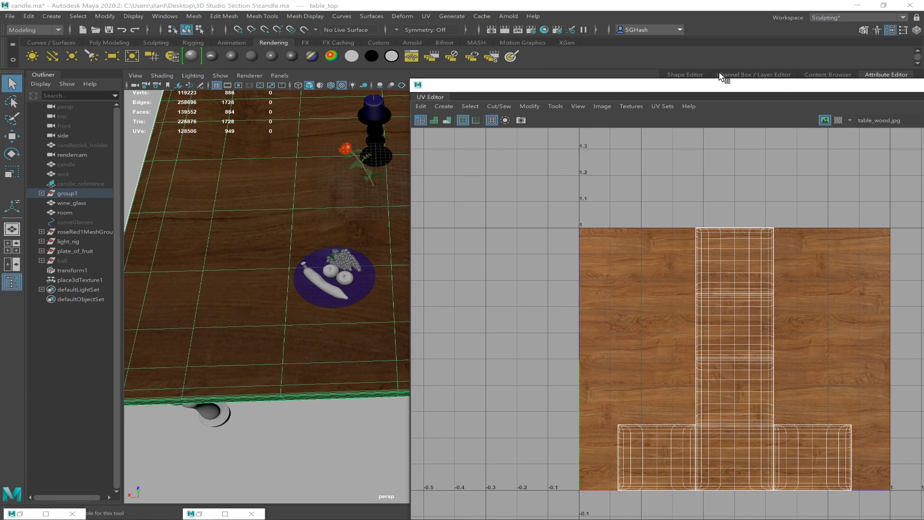
pyautogui.moveTo(695, 82); pyautogui.dragTo(712, 84)
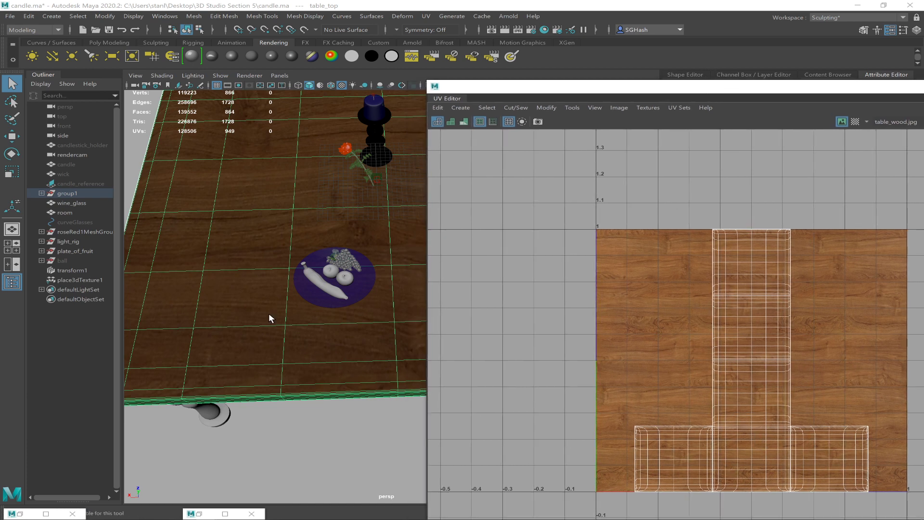
pyautogui.press('F11')
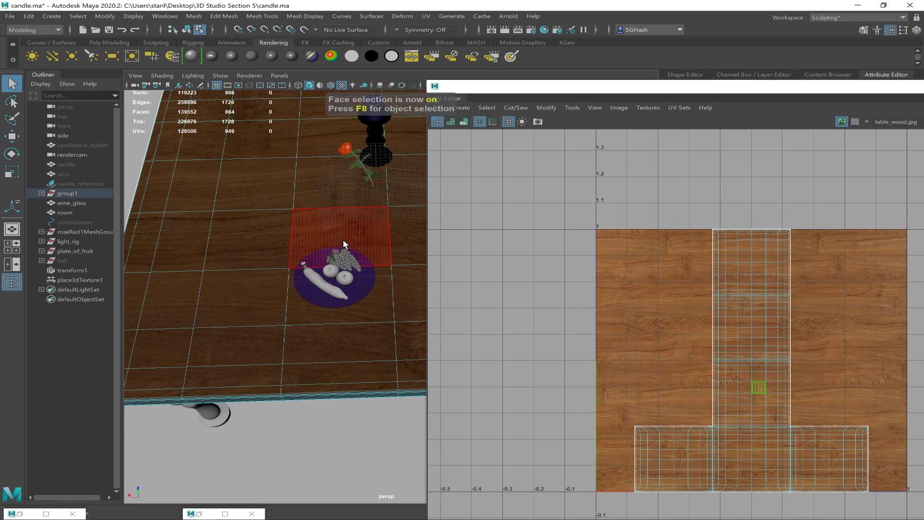
pyautogui.click(343, 239)
pyautogui.keyDown('shift'); pyautogui.click(252, 281); pyautogui.keyUp('shift')
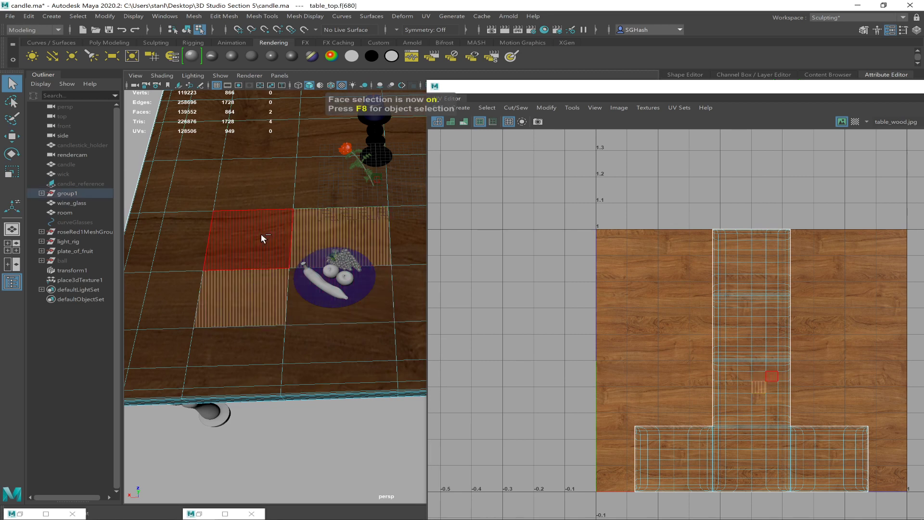
pyautogui.keyDown('shift'); pyautogui.click(261, 234); pyautogui.keyUp('shift')
pyautogui.keyDown('shift'); pyautogui.click(317, 276); pyautogui.keyUp('shift')
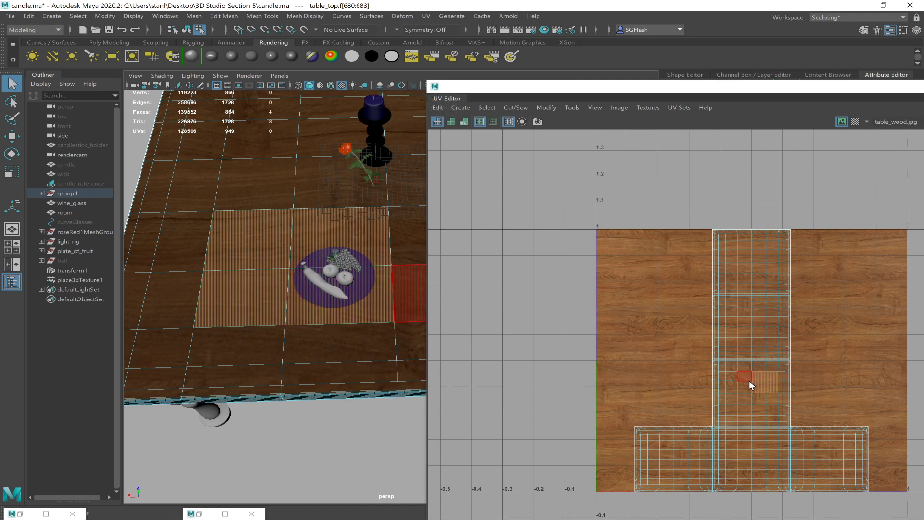
# Convert the four faces to UVs, try shifting them about 0.1 in negative U, then undo the move and deselect them.
pyautogui.hotkey('ctrl', 'F12')
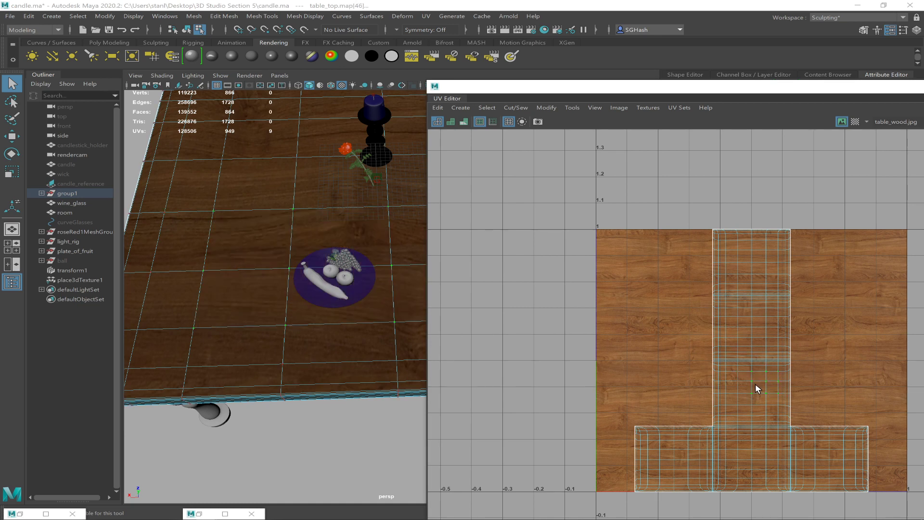
pyautogui.press('w')
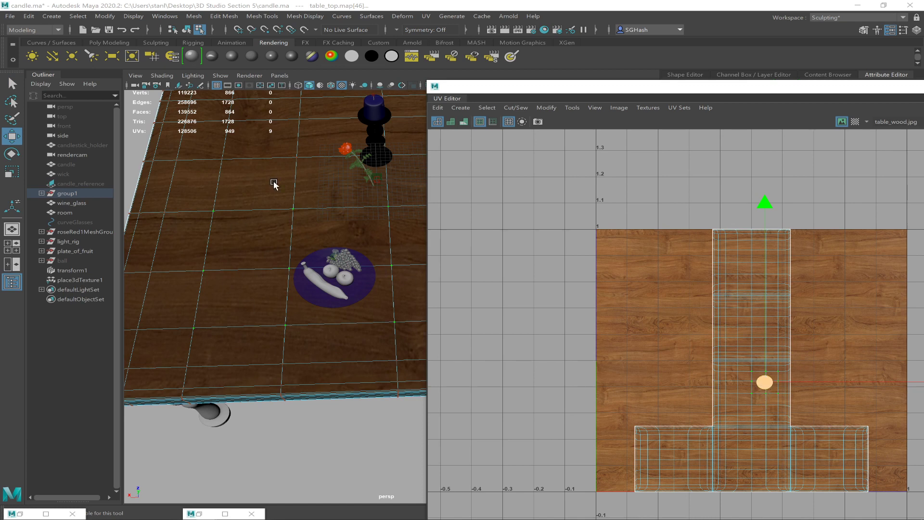
pyautogui.moveTo(763, 384); pyautogui.dragTo(731, 389)
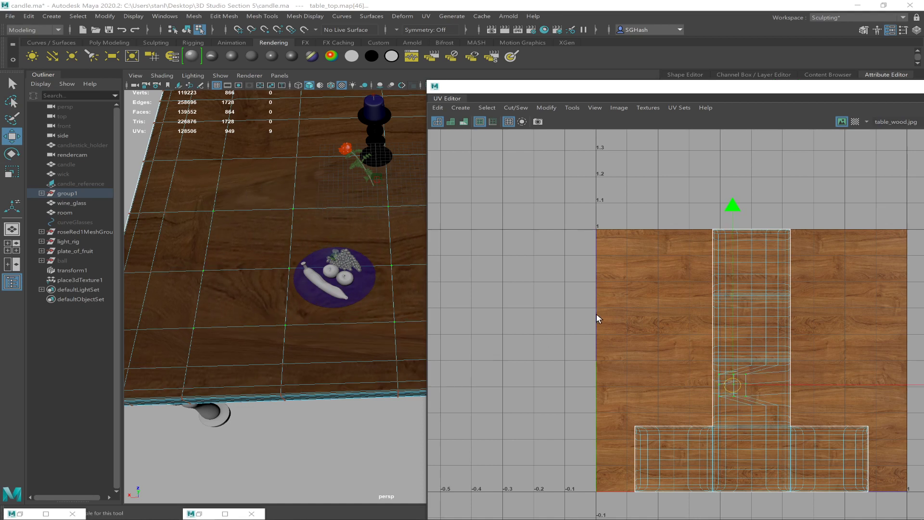
pyautogui.hotkey('ctrl', 'z')
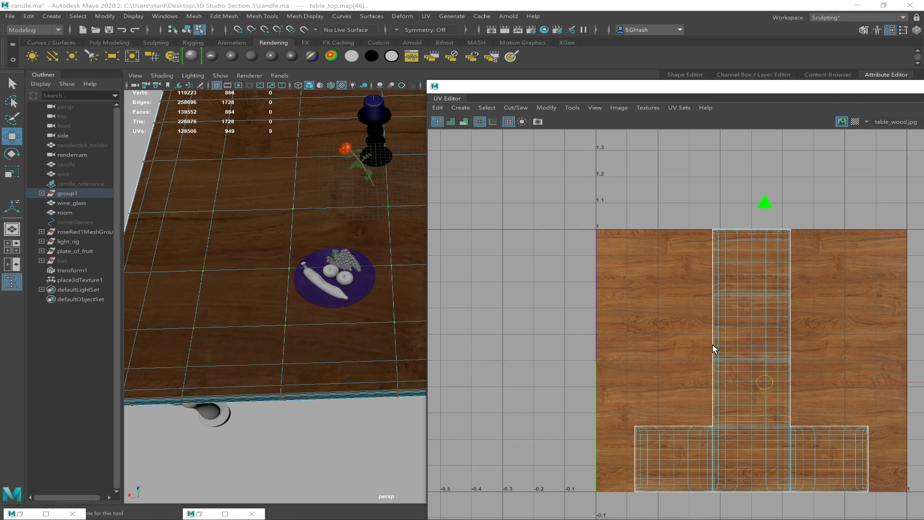
pyautogui.click(639, 289)
# Minimize the UV Editor and examine the wood texture across the whole table in the perspective view.
pyautogui.moveTo(811, 95); pyautogui.dragTo(633, 114)
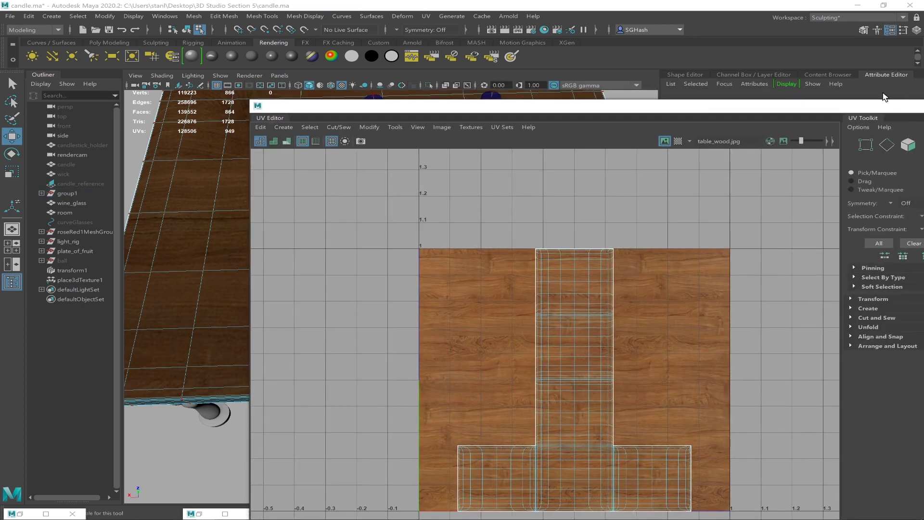
pyautogui.moveTo(862, 111); pyautogui.dragTo(710, 113)
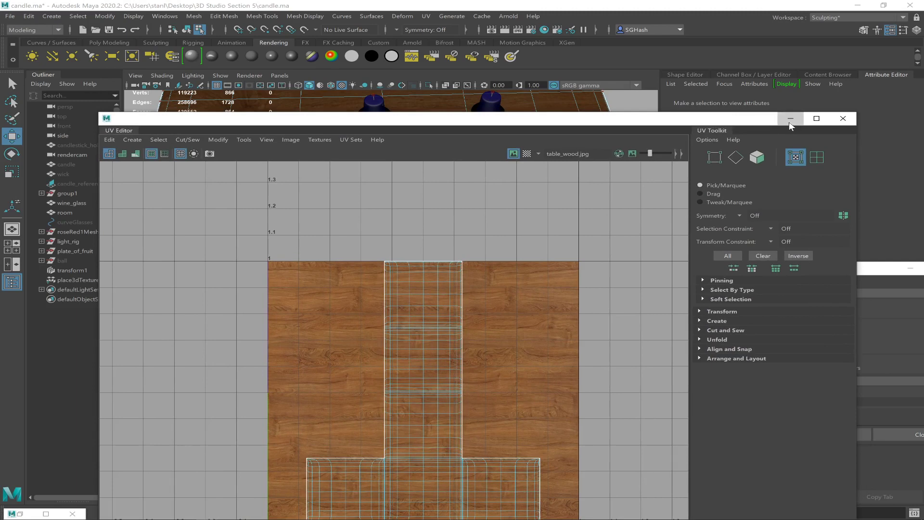
pyautogui.click(789, 121)
pyautogui.keyDown('alt'); pyautogui.moveTo(481, 279); pyautogui.dragTo(498, 316); pyautogui.keyUp('alt')
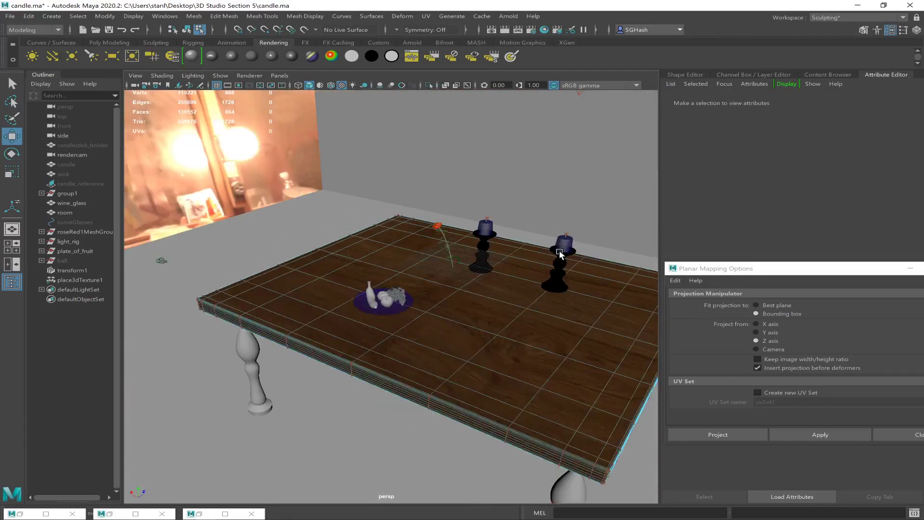
pyautogui.keyDown('alt'); pyautogui.moveTo(584, 351); pyautogui.dragTo(436, 344); pyautogui.keyUp('alt')
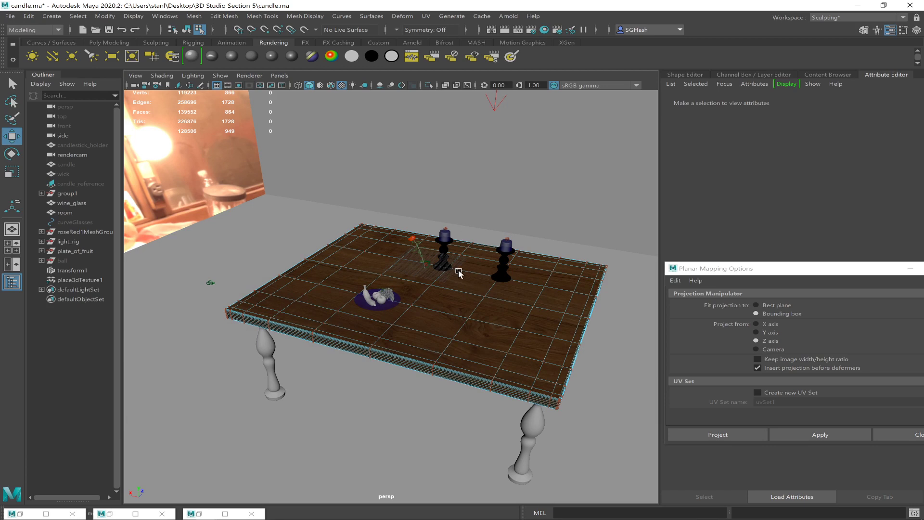
# Examine the wood texture on the table's top, side edges and underside from several angles.
pyautogui.keyDown('alt'); pyautogui.moveTo(518, 327); pyautogui.dragTo(364, 384); pyautogui.keyUp('alt')
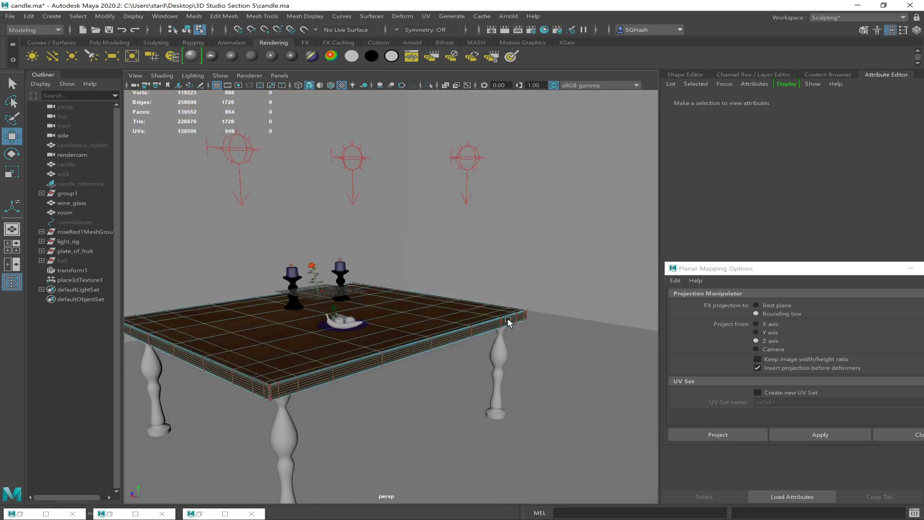
pyautogui.keyDown('alt'); pyautogui.moveTo(307, 350); pyautogui.dragTo(392, 311); pyautogui.keyUp('alt')
pyautogui.keyDown('alt'); pyautogui.moveTo(487, 347); pyautogui.dragTo(438, 364); pyautogui.keyUp('alt')
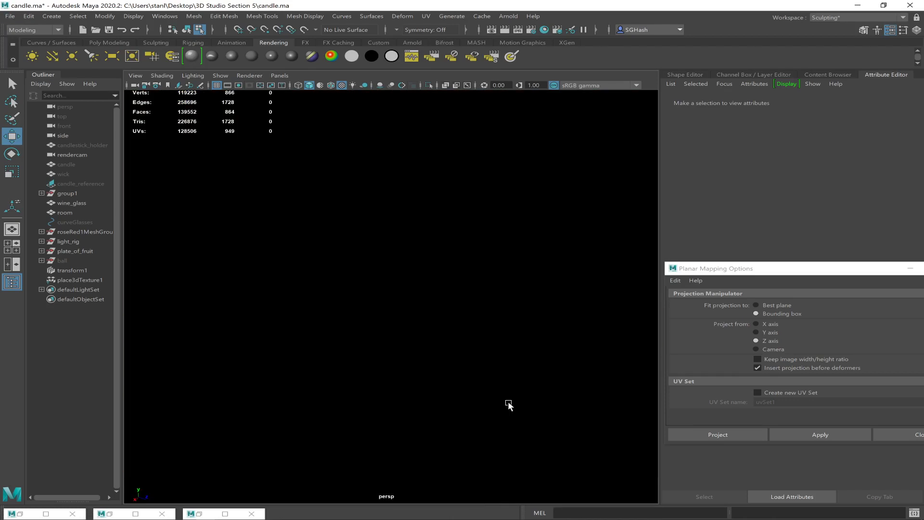
pyautogui.keyDown('alt'); pyautogui.moveTo(509, 405); pyautogui.dragTo(563, 419); pyautogui.keyUp('alt')
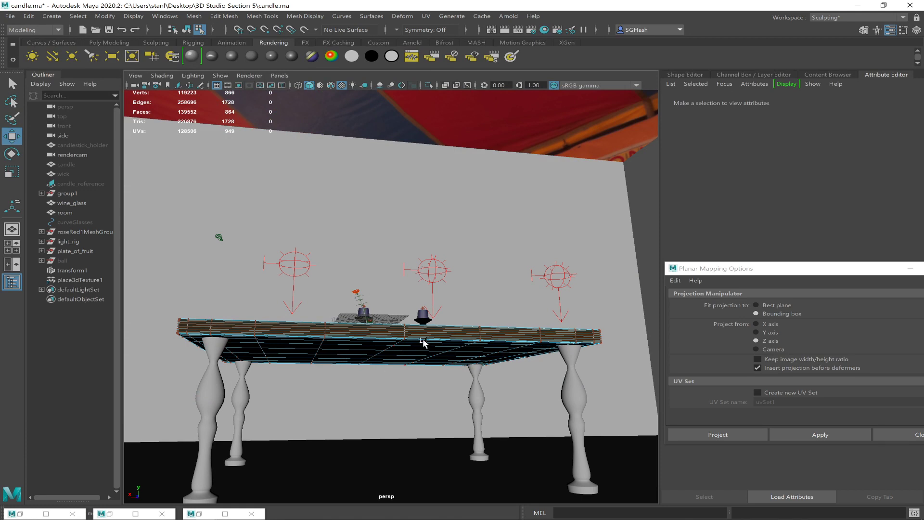
pyautogui.keyDown('alt'); pyautogui.moveTo(420, 302); pyautogui.dragTo(446, 319); pyautogui.keyUp('alt')
pyautogui.keyDown('alt'); pyautogui.moveTo(375, 308); pyautogui.dragTo(396, 316); pyautogui.keyUp('alt')
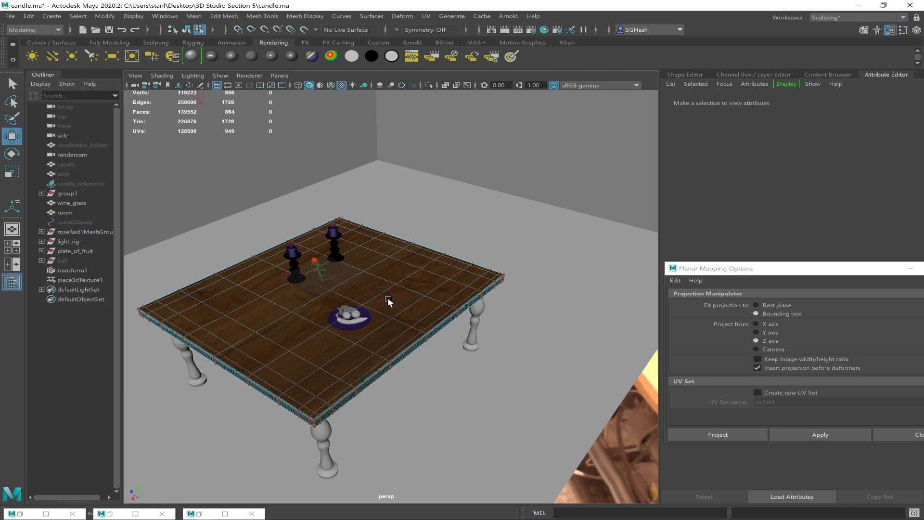
pyautogui.keyDown('alt'); pyautogui.moveTo(444, 306); pyautogui.dragTo(434, 305); pyautogui.keyUp('alt')
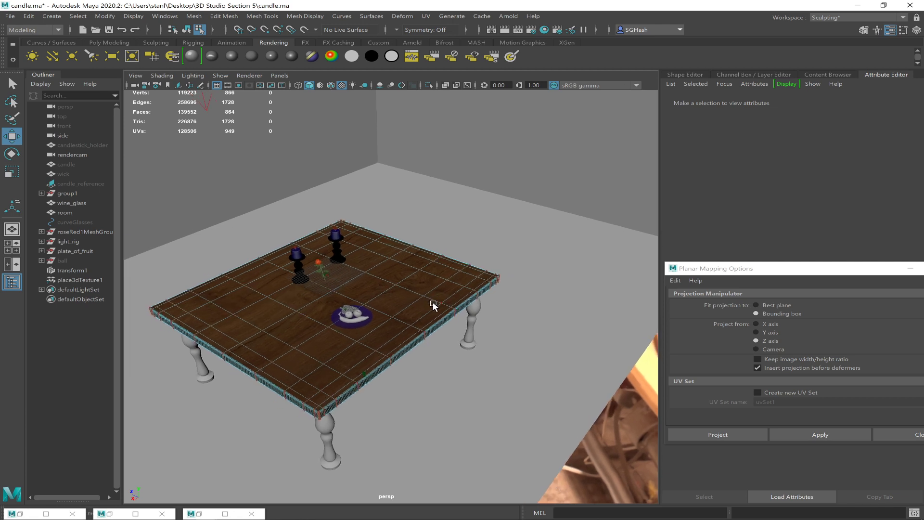
# Apply a planar UV projection to the table top, projected from the Y axis and fitted to the bounding box.
pyautogui.click(433, 302)
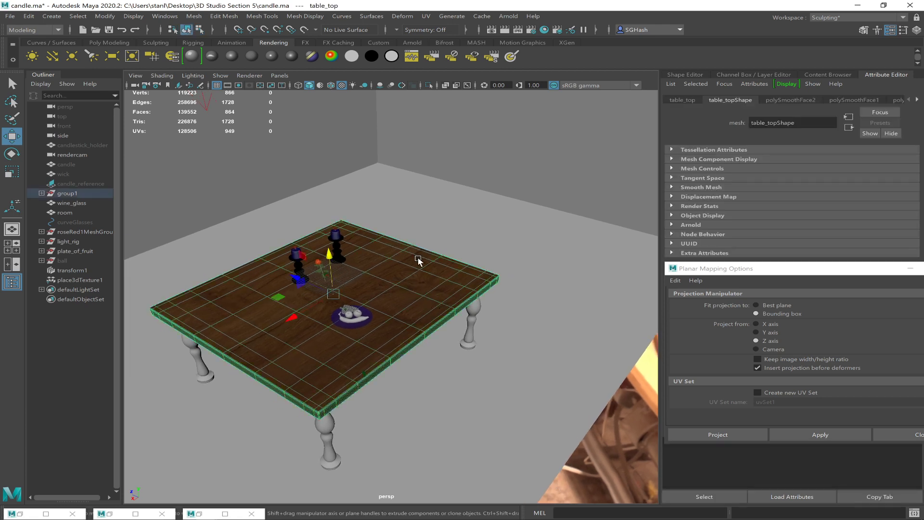
pyautogui.click(424, 17)
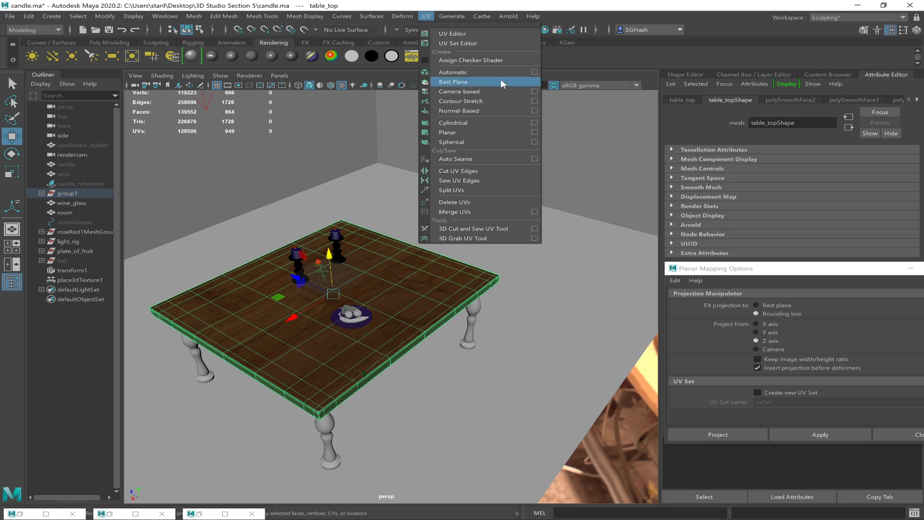
pyautogui.click(534, 133)
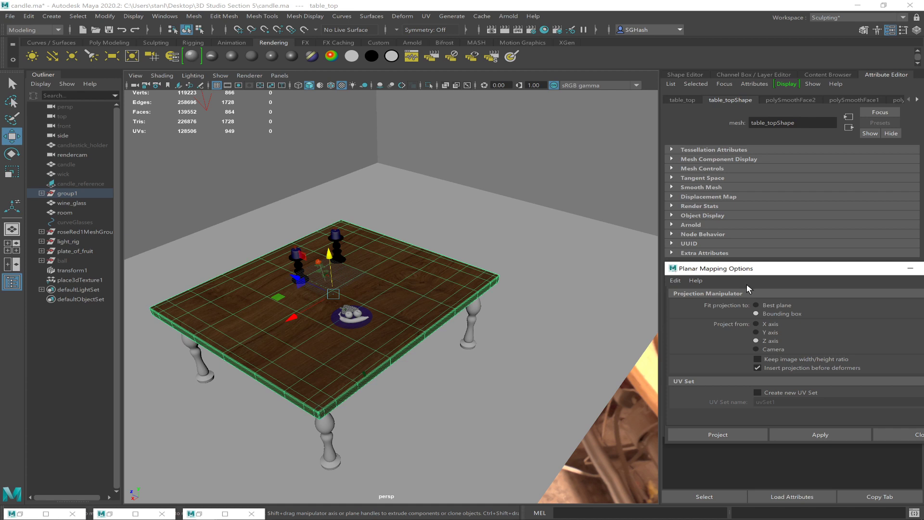
pyautogui.moveTo(766, 275); pyautogui.dragTo(603, 243)
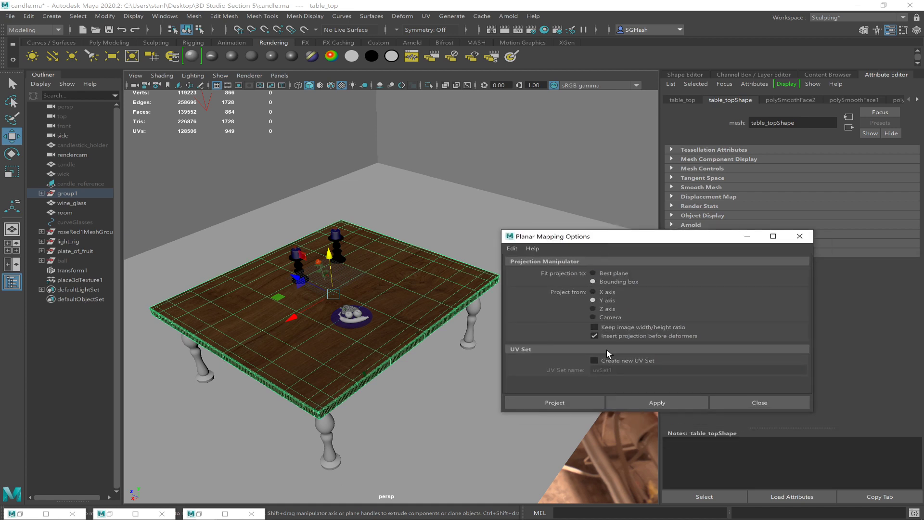
pyautogui.click(631, 401)
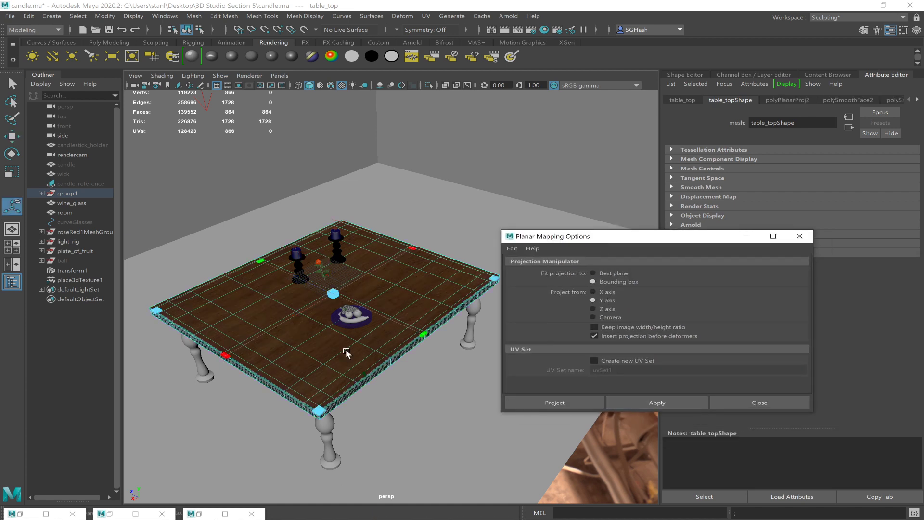
pyautogui.keyDown('alt'); pyautogui.moveTo(415, 299); pyautogui.dragTo(728, 211); pyautogui.keyUp('alt')
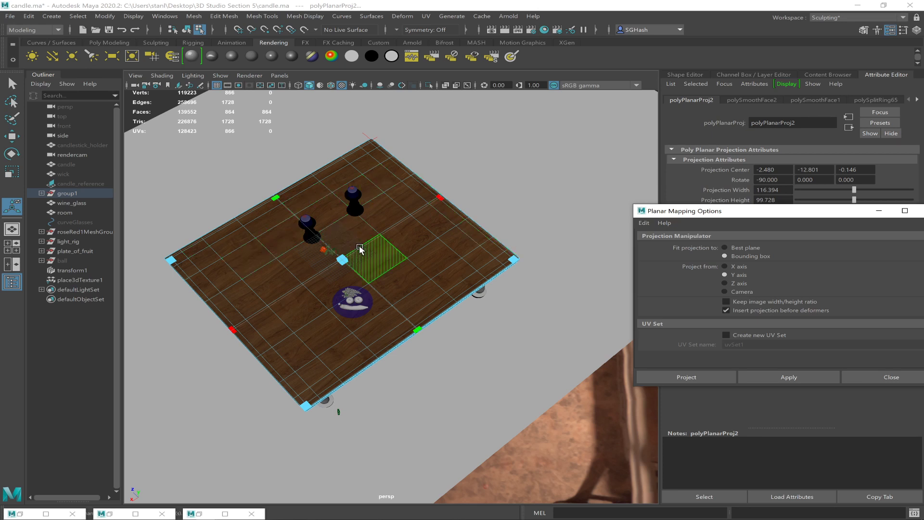
# Shrink the planar projection to about 103 × 88, scale it back to about 116.3 × 99.6 at the table's edges, and leave the manipulator.
pyautogui.moveTo(306, 408); pyautogui.dragTo(324, 377)
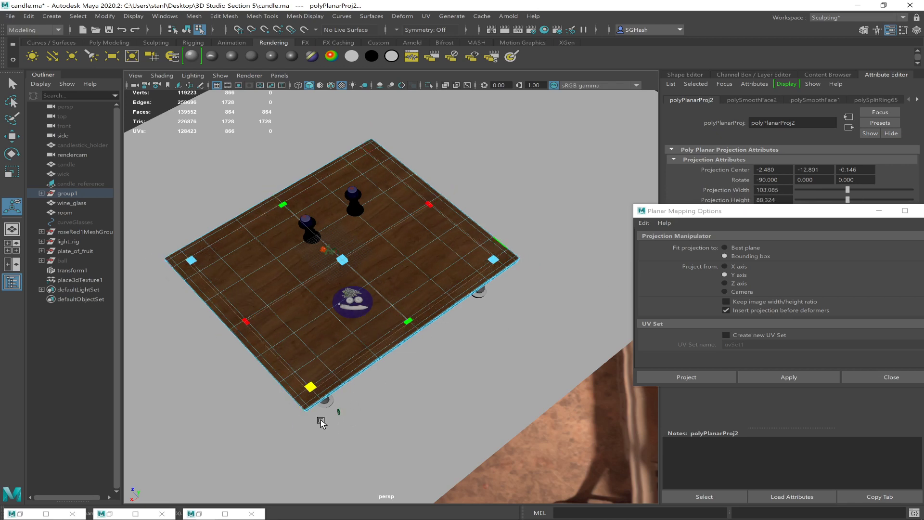
pyautogui.moveTo(311, 389); pyautogui.dragTo(308, 406)
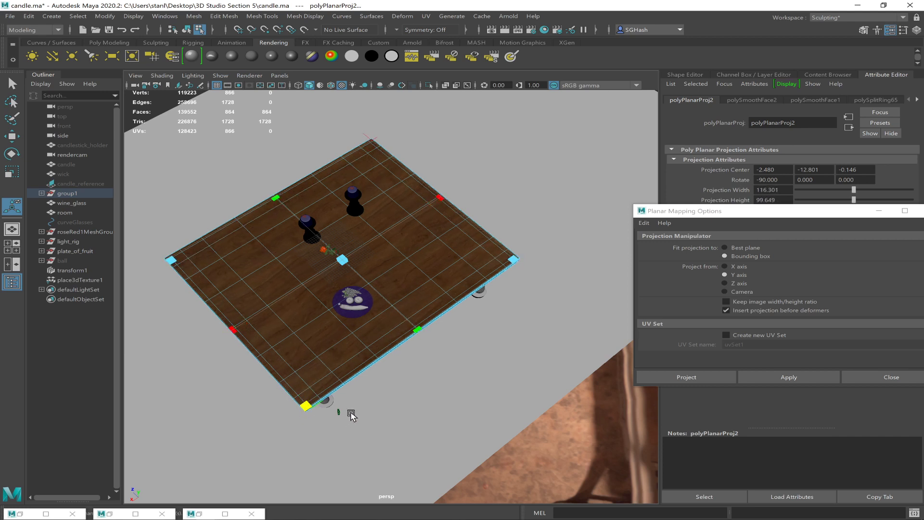
pyautogui.press('q')
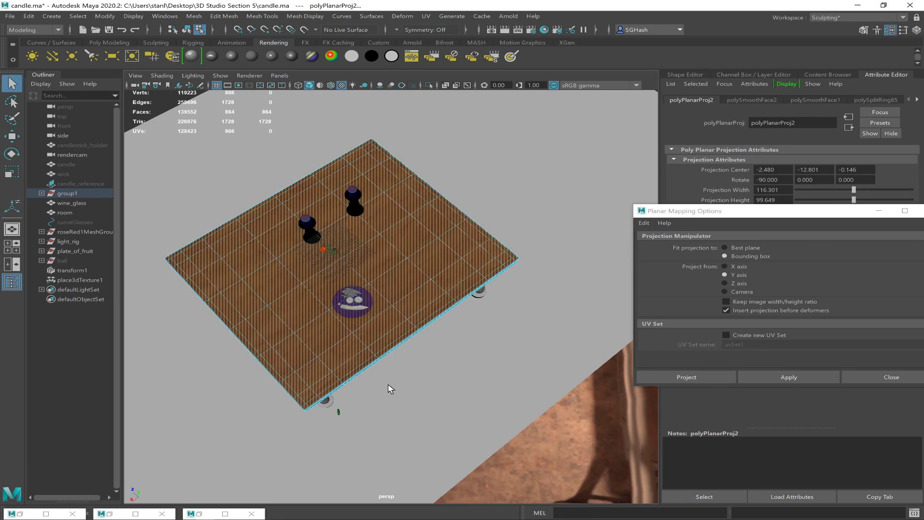
# Return to object mode and inspect the wood texture along the table's side edge without the wireframe, then reselect the table top.
pyautogui.press('F8')
pyautogui.keyDown('alt'); pyautogui.moveTo(452, 416); pyautogui.dragTo(462, 372); pyautogui.keyUp('alt')
pyautogui.scroll(5, 462, 372)
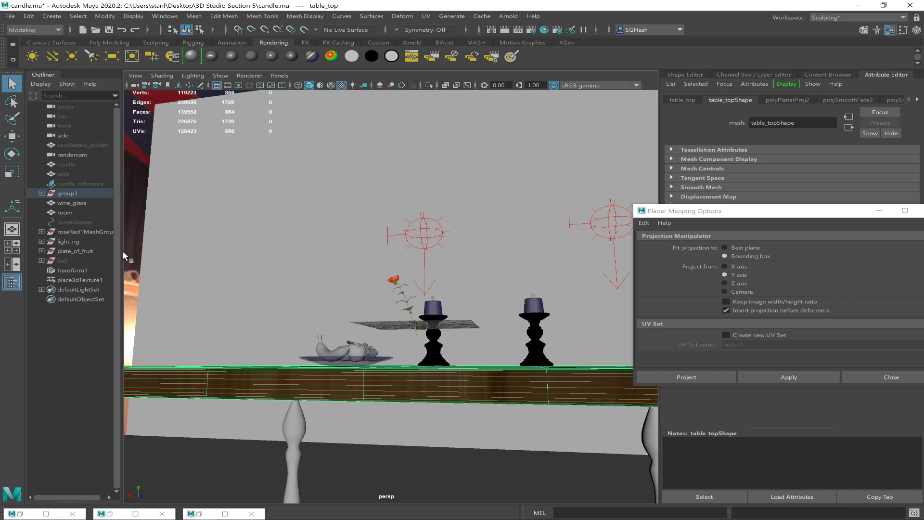
pyautogui.click(284, 358)
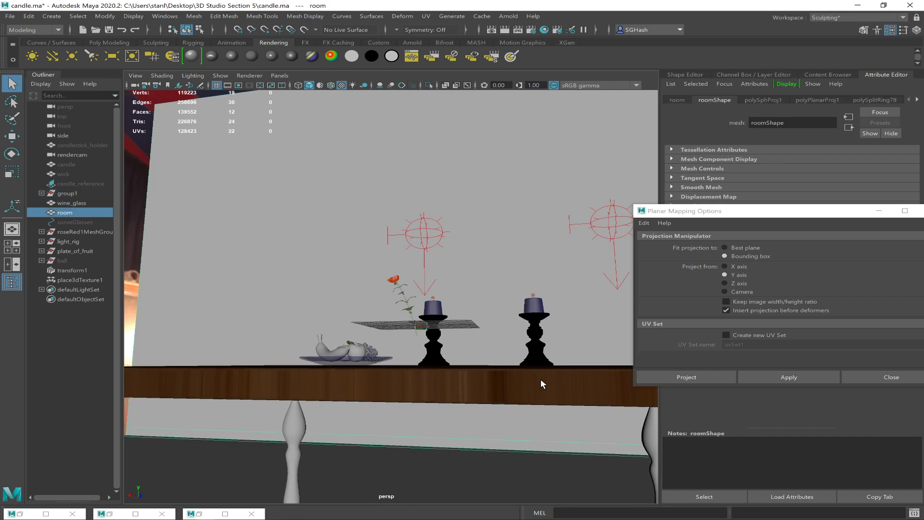
pyautogui.click(582, 386)
pyautogui.click(498, 359)
pyautogui.click(538, 382)
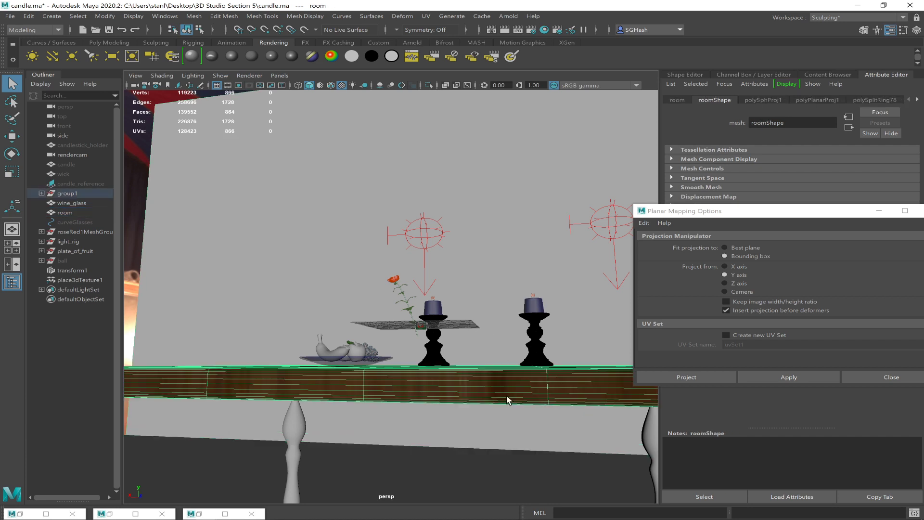
# Examine how the Y-axis projection places the wood texture on the table's corners and remaining side edges.
pyautogui.keyDown('alt'); pyautogui.moveTo(539, 378); pyautogui.dragTo(440, 345, button='right'); pyautogui.keyUp('alt')
pyautogui.keyDown('alt'); pyautogui.moveTo(440, 345); pyautogui.dragTo(516, 355); pyautogui.keyUp('alt')
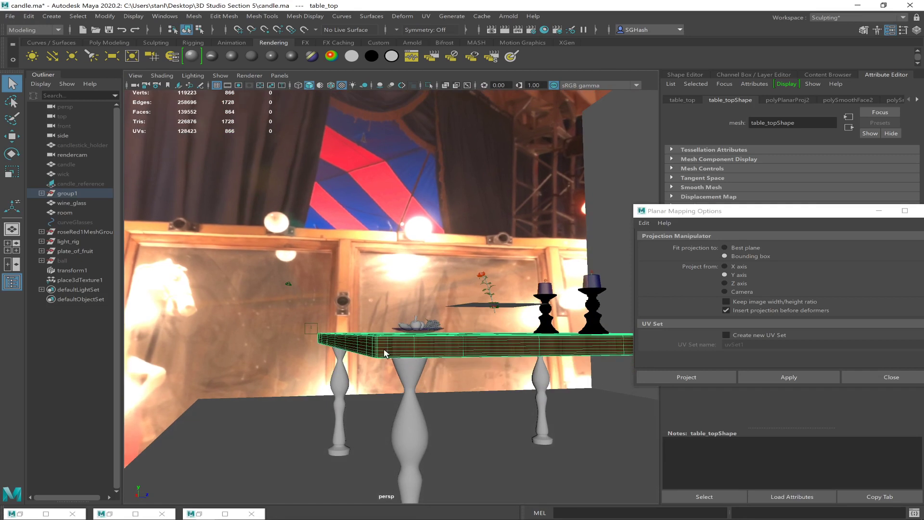
pyautogui.keyDown('alt'); pyautogui.moveTo(349, 344); pyautogui.dragTo(388, 348); pyautogui.keyUp('alt')
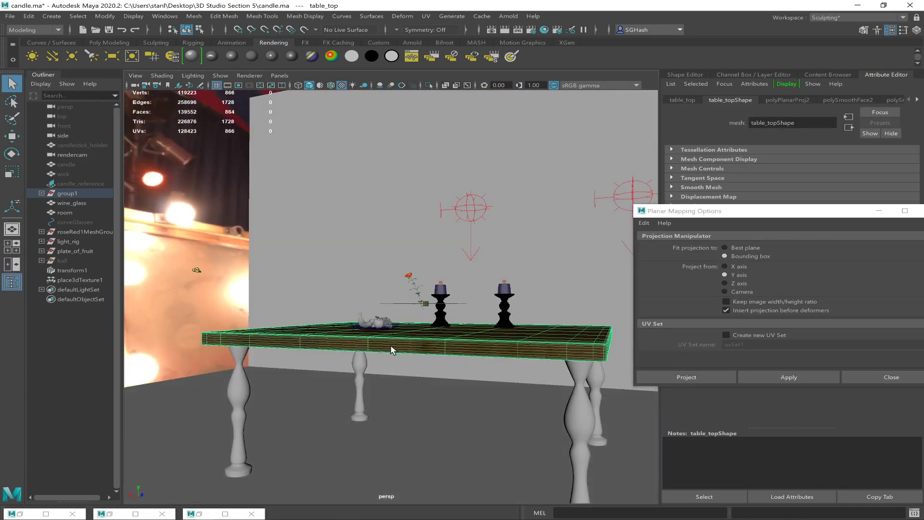
pyautogui.keyDown('alt'); pyautogui.moveTo(574, 365); pyautogui.dragTo(300, 355); pyautogui.keyUp('alt')
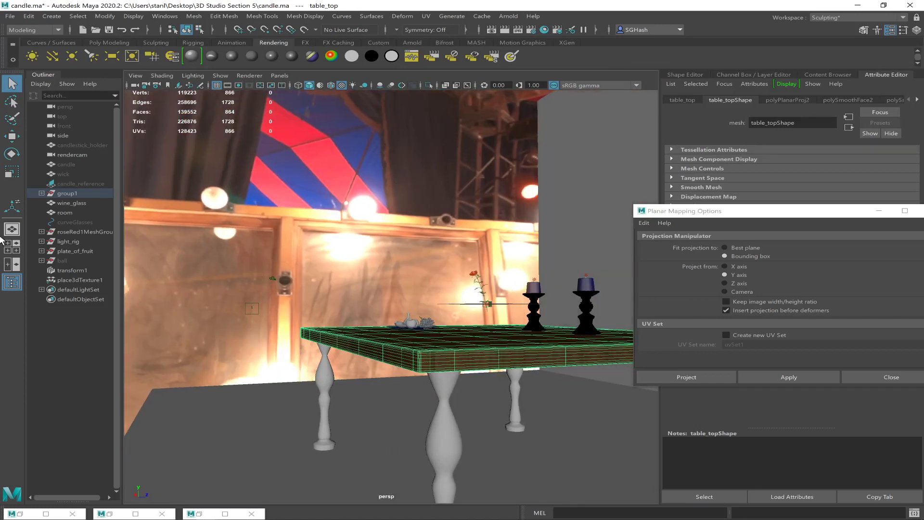